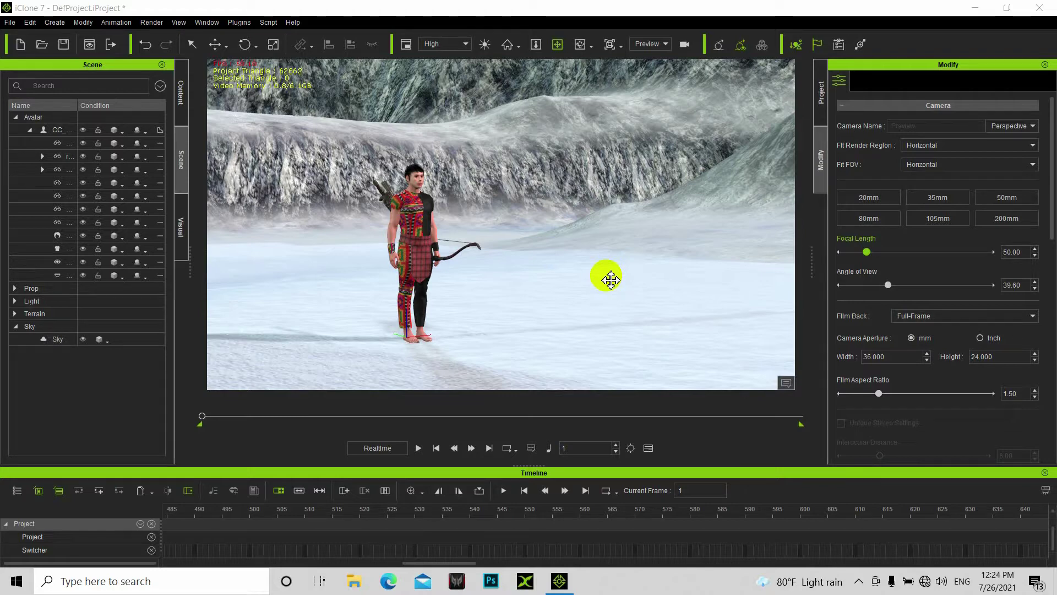
left_click(55, 23)
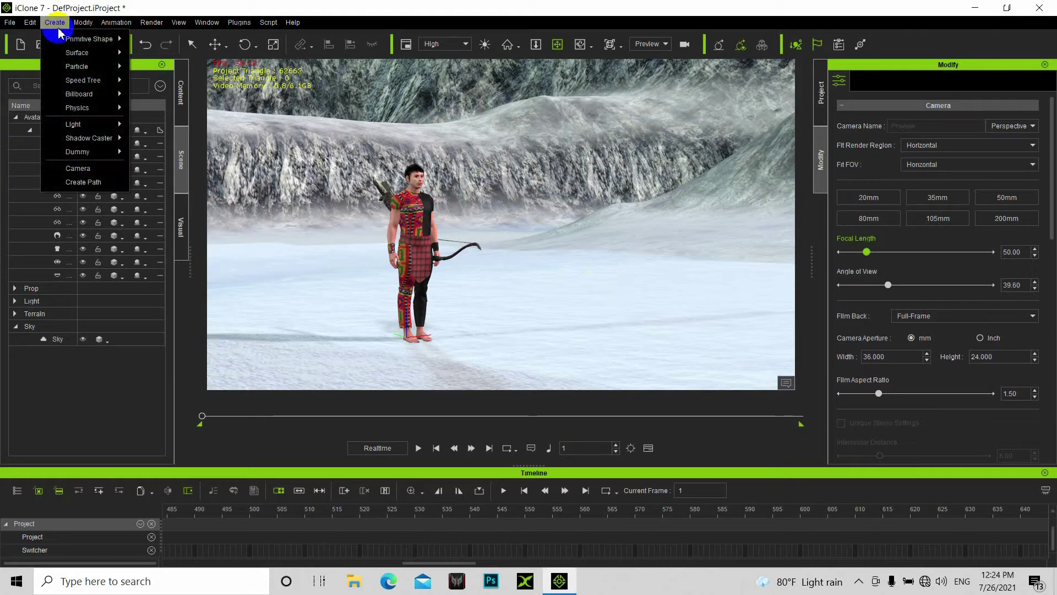
left_click(55, 23)
left_click(444, 307)
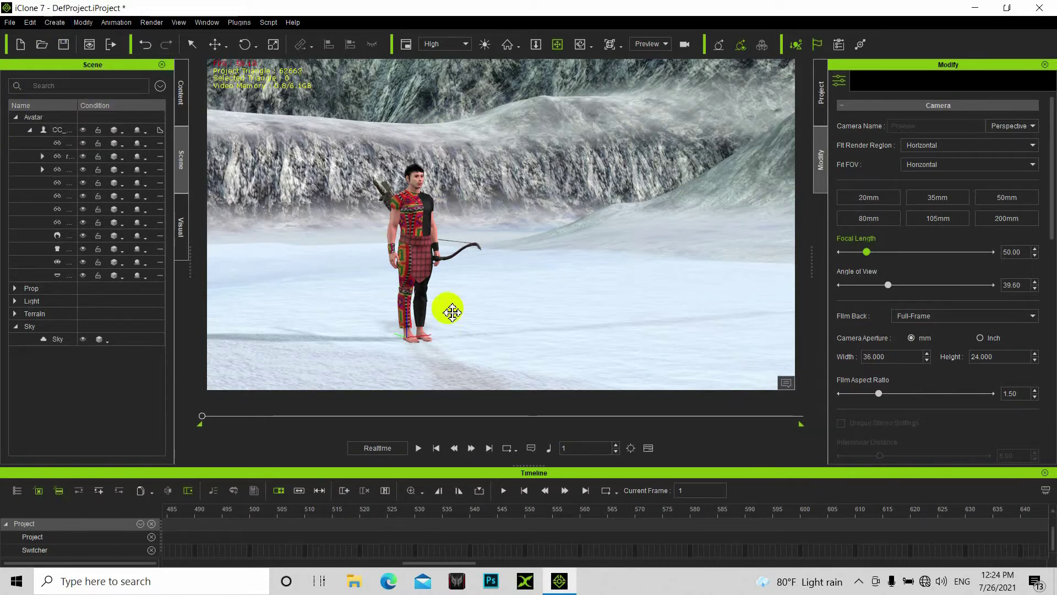
Create a two-point motion path running from the archer's feet diagonally across the snow into the distance
left_click(397, 294)
right_click_drag(396, 296, 710, 222)
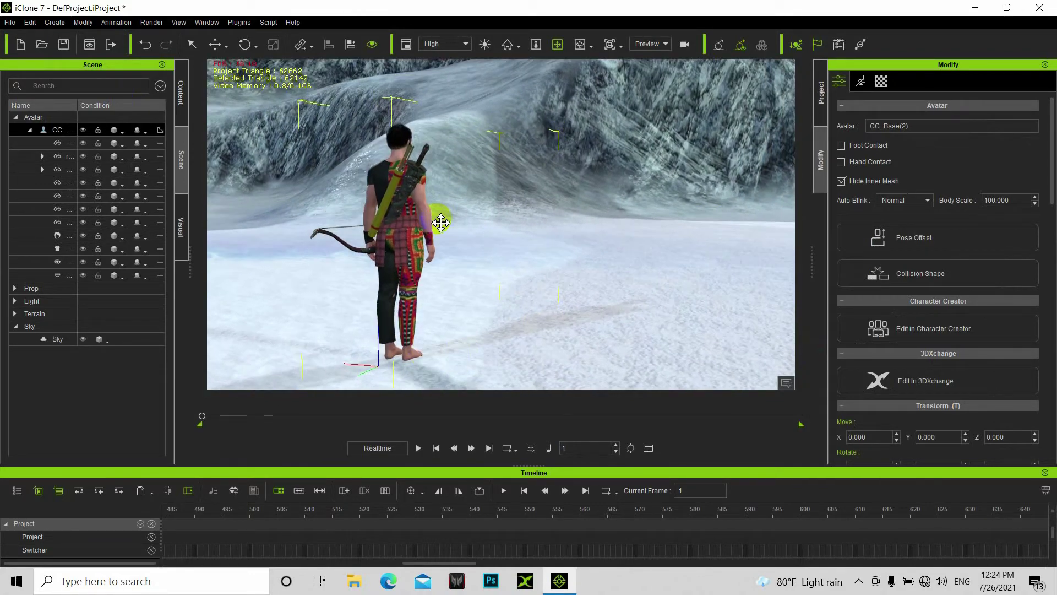
left_click(67, 24)
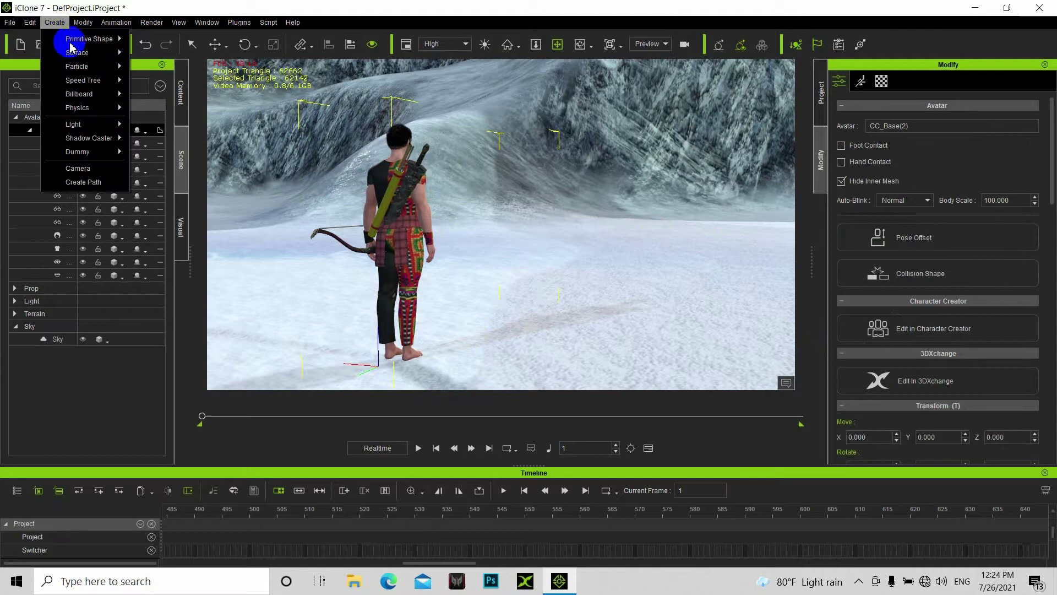
left_click(84, 182)
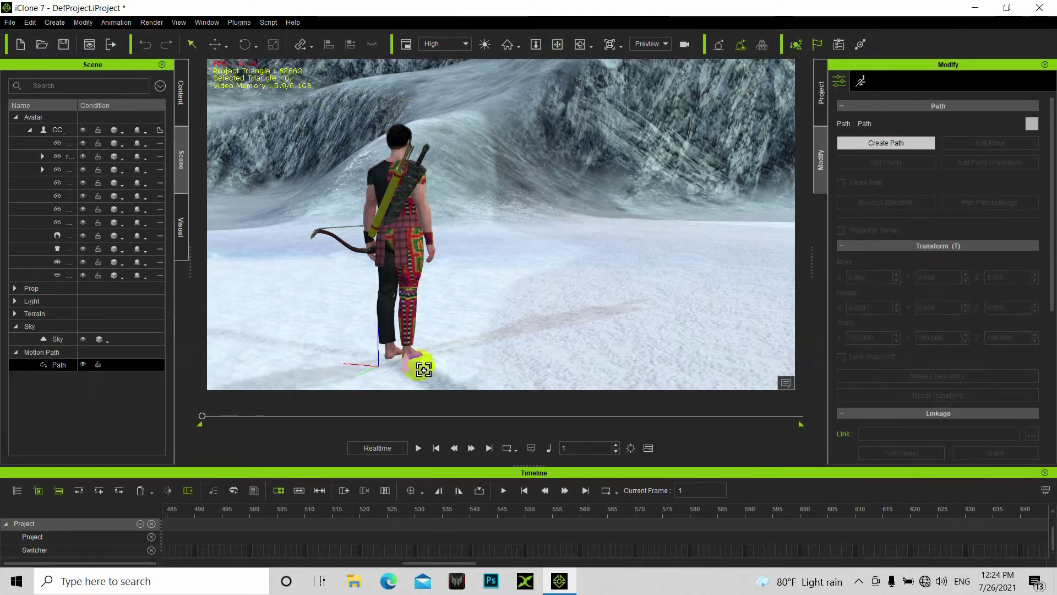
left_click(423, 351)
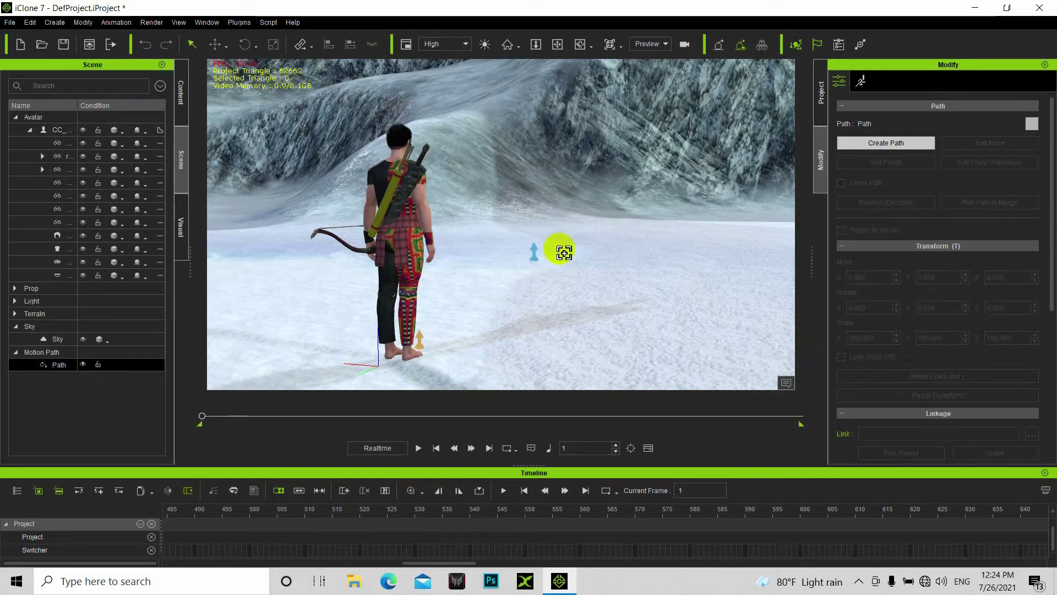
left_click(675, 222)
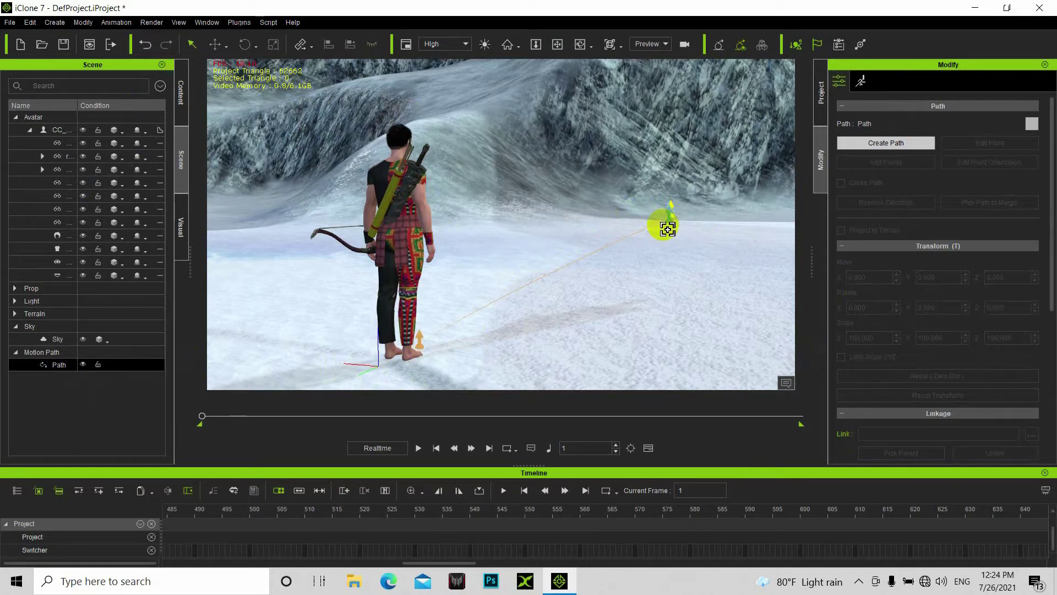
right_click(667, 230)
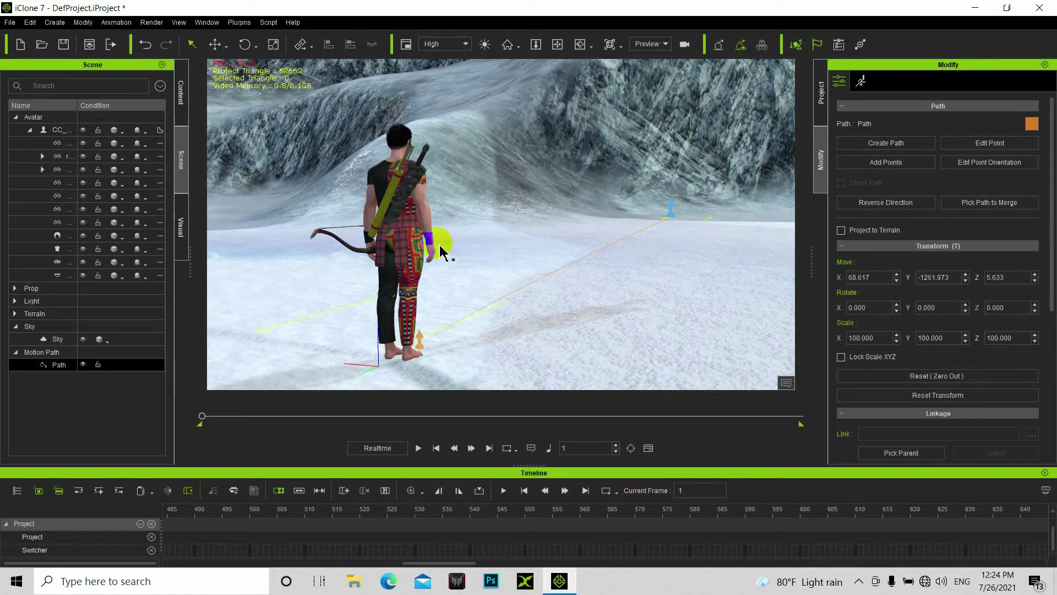
Attach the archer avatar to the start of the new motion path with Pick Path
left_click(423, 242)
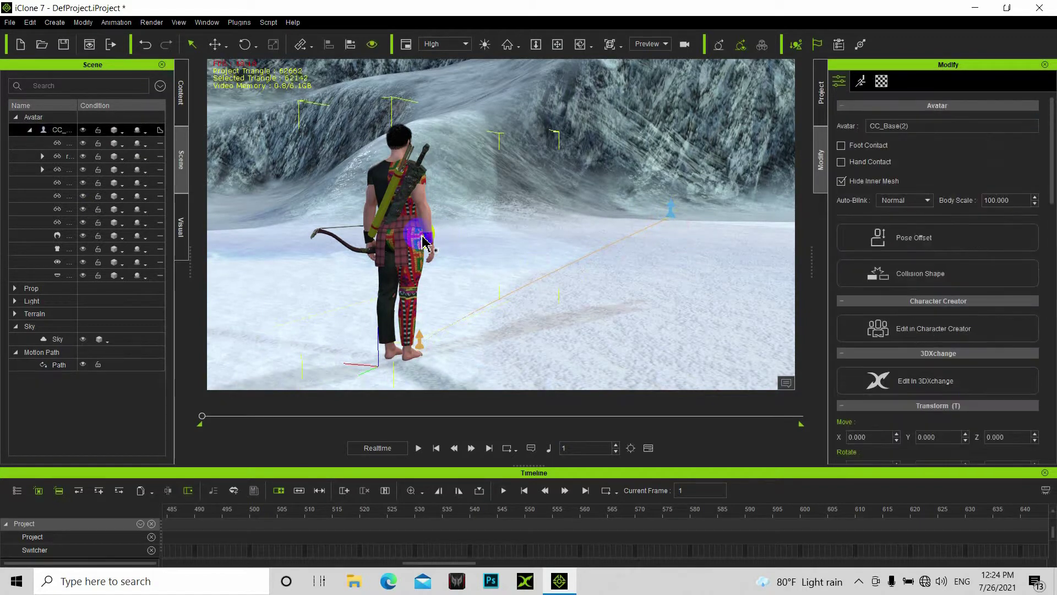
right_click(421, 237)
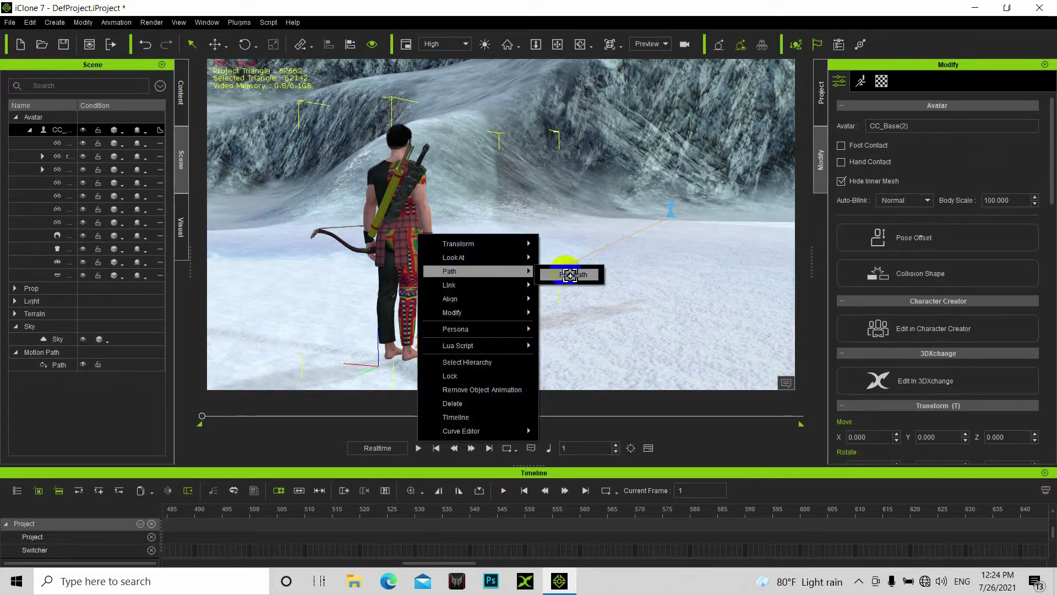
left_click(568, 274)
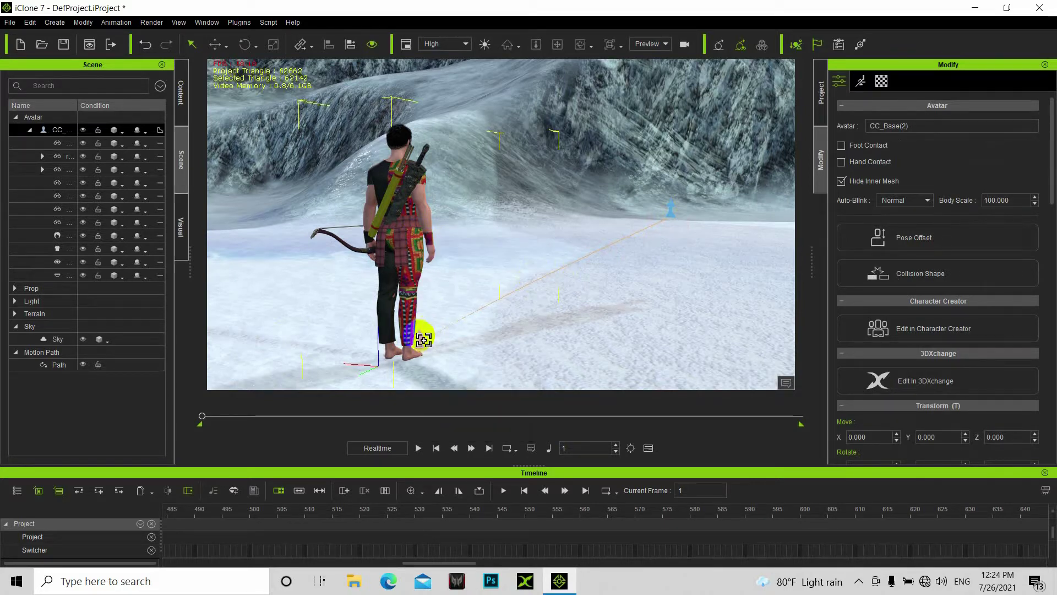
left_click(423, 339)
left_click(525, 290)
middle_click_drag(528, 288, 505, 303)
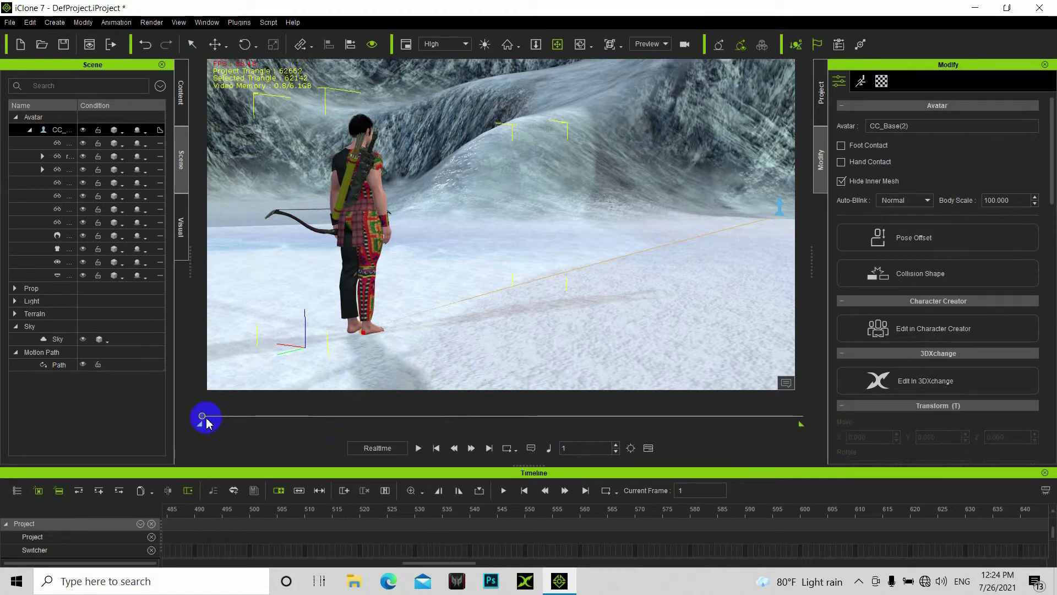
Go to frame 600 and set the archer's path position to 100%
middle_click_drag(430, 330, 476, 323)
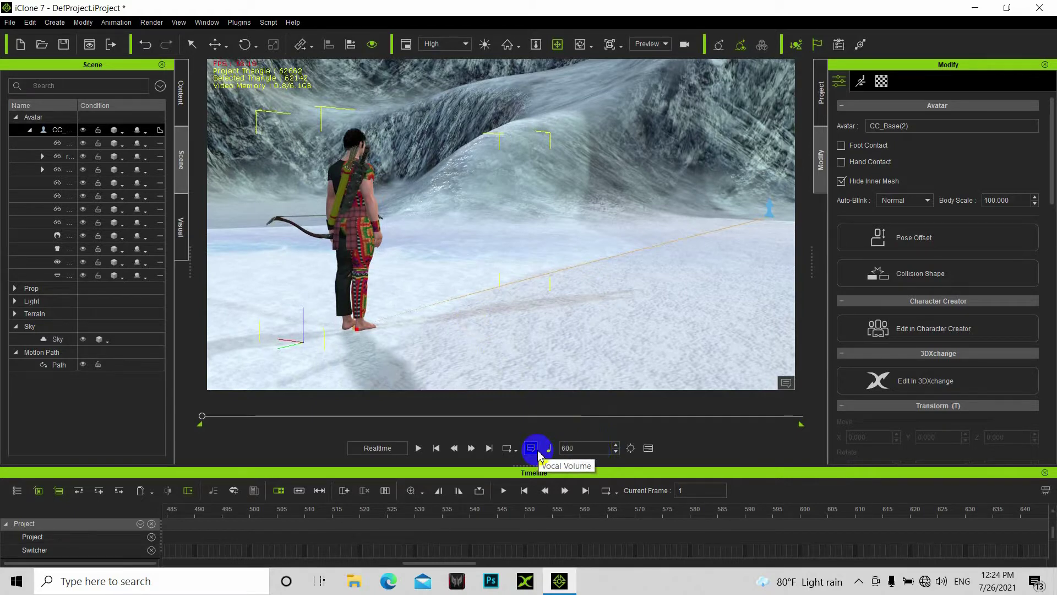
key("Return")
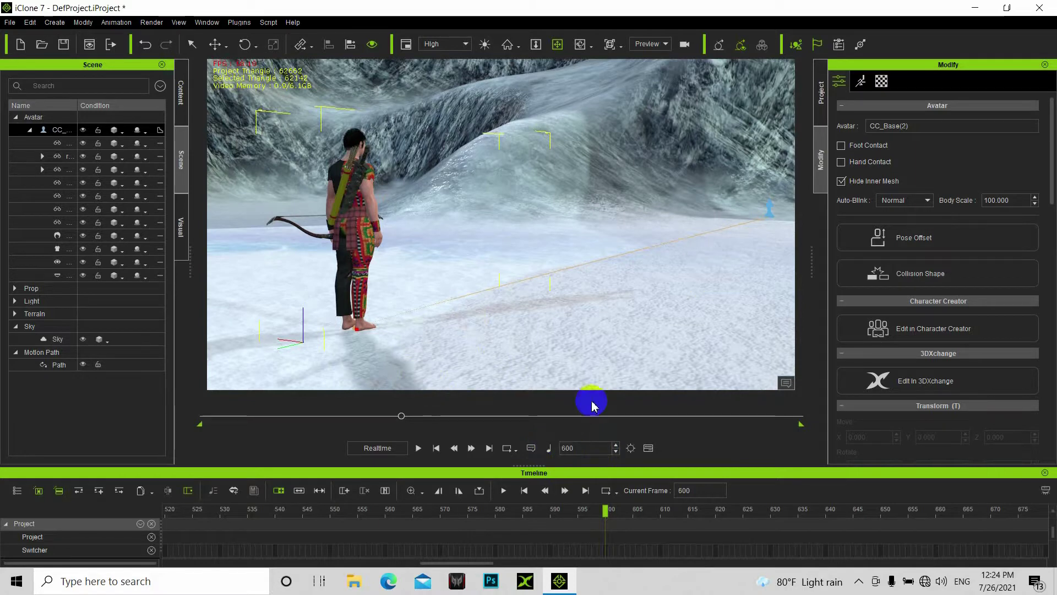
scroll(964, 388, "down", 10)
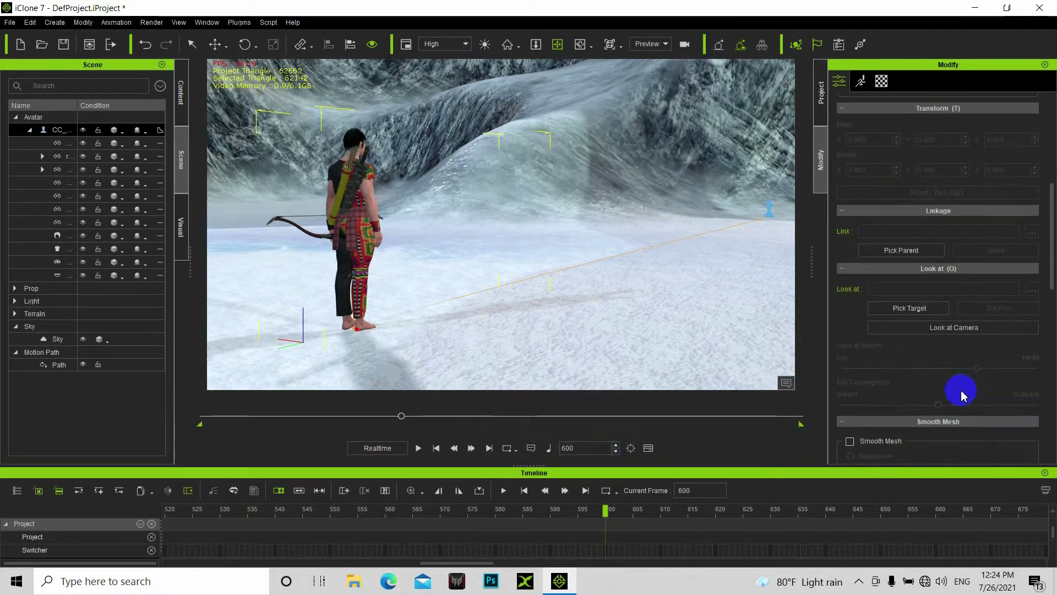
scroll(980, 354, "down", 5)
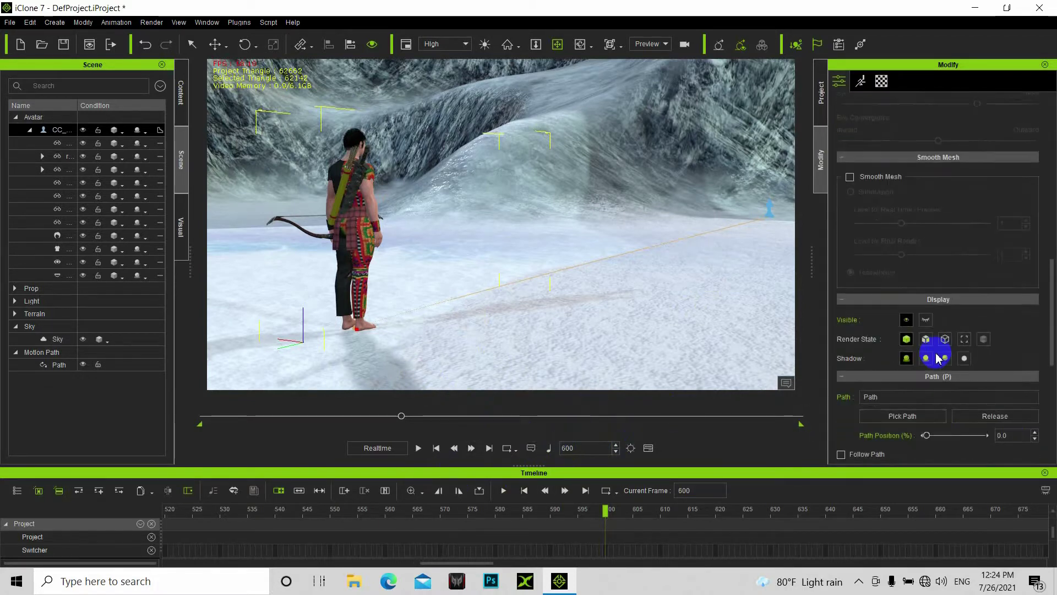
left_click_drag(1019, 339, 990, 339)
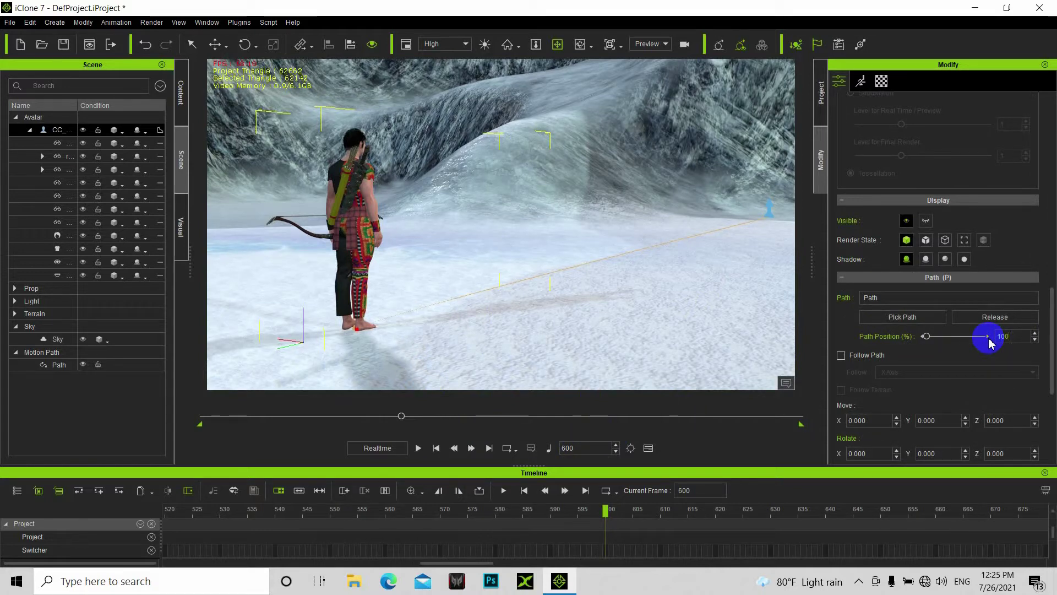
key("Return")
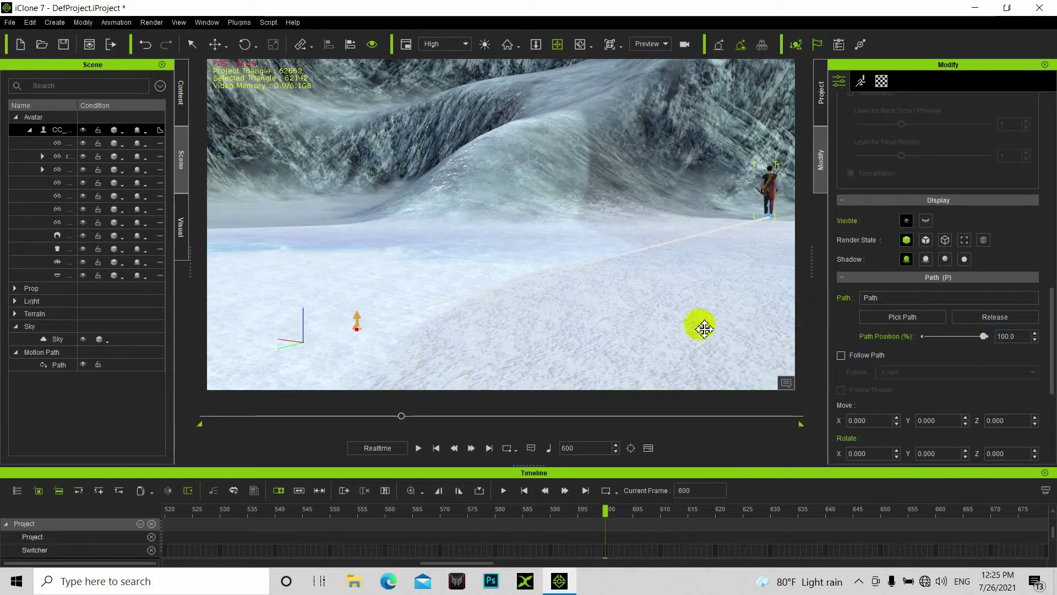
Play the path animation from frame 1 to check the archer's travel, and return to the first frame
middle_click_drag(663, 328, 674, 327)
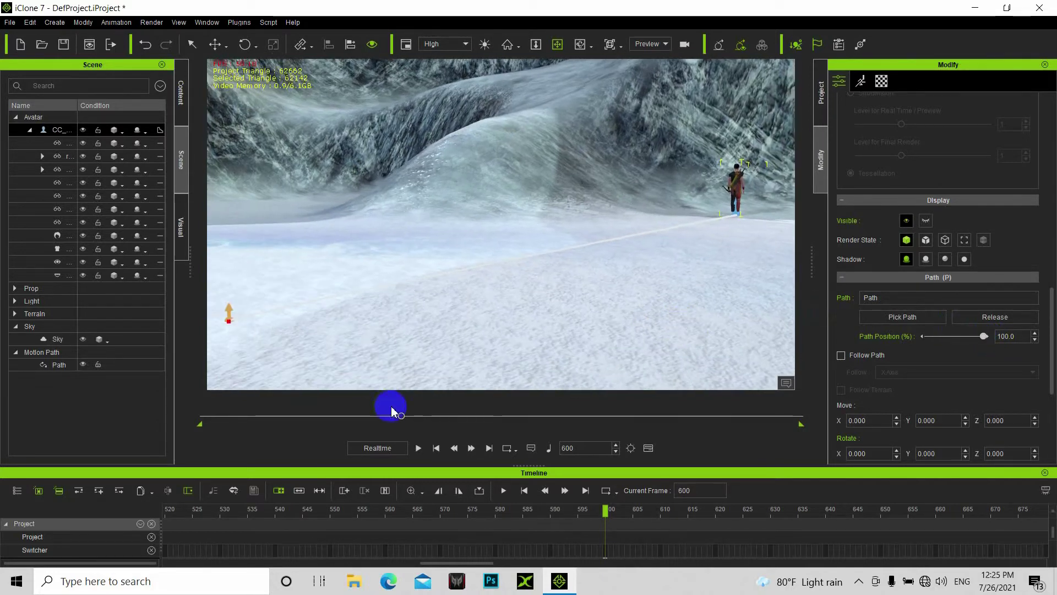
left_click_drag(399, 417, 181, 435)
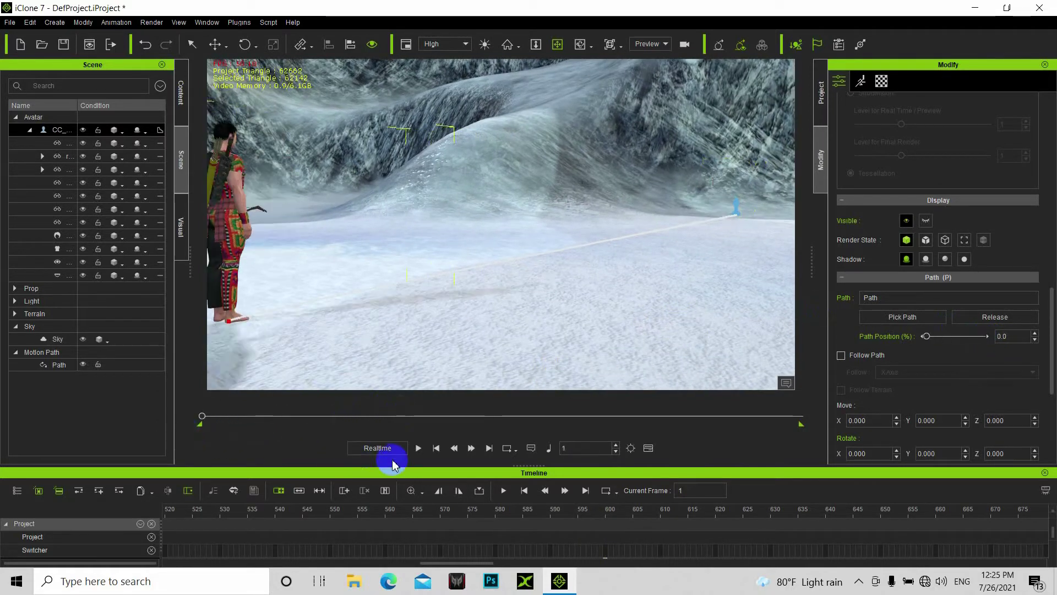
left_click(419, 449)
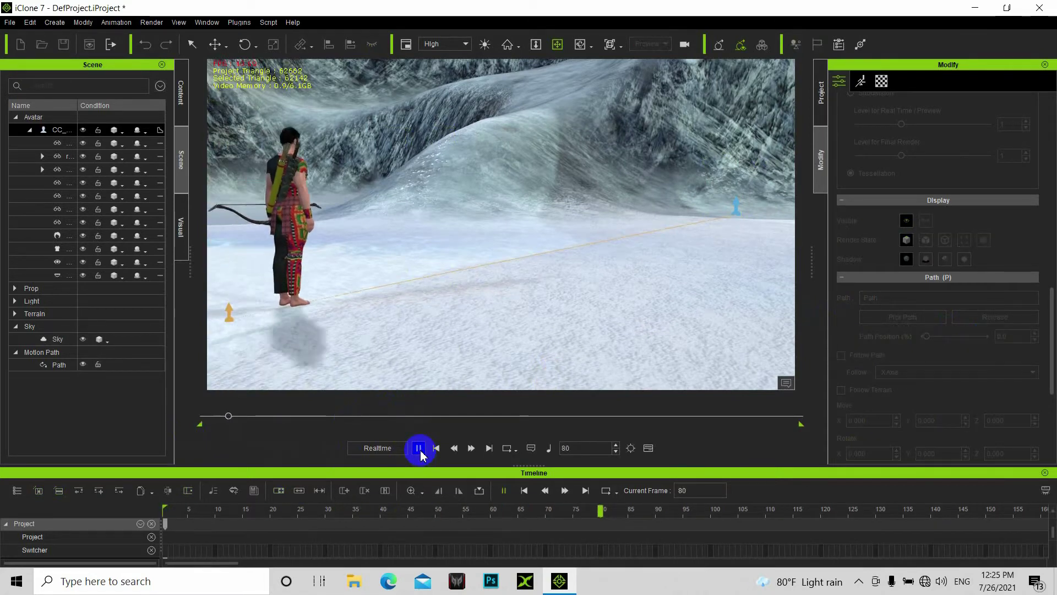
left_click(419, 449)
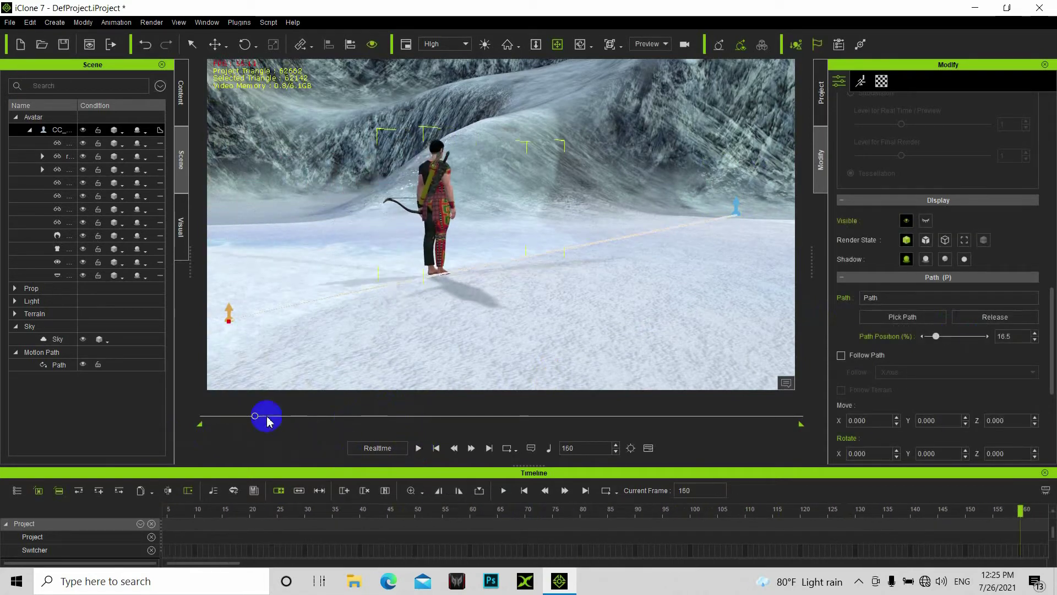
left_click_drag(247, 418, 172, 430)
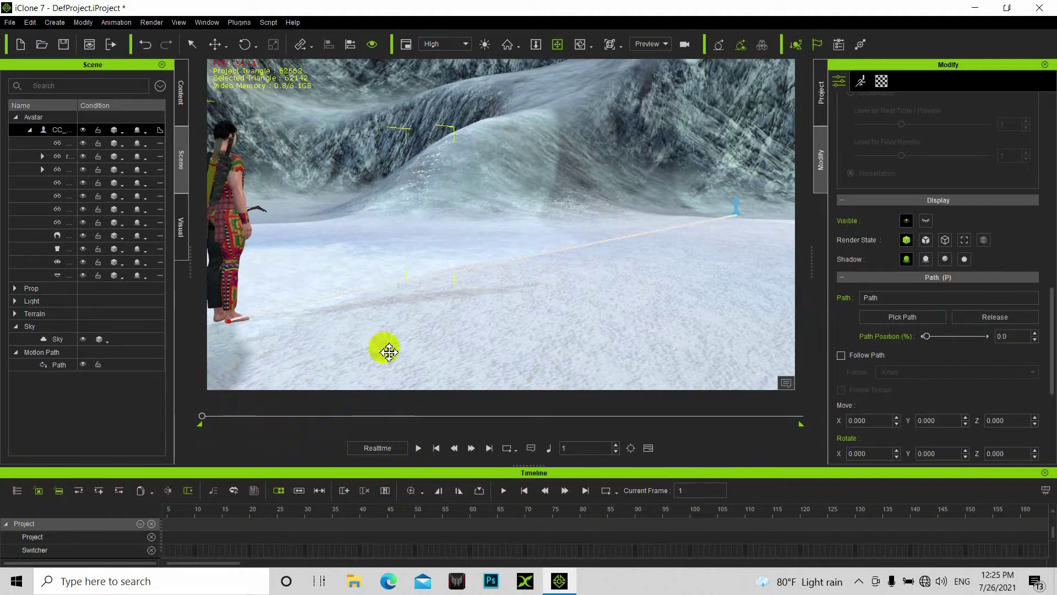
Open Motion Puppet for the archer and choose the second male basic motion in the Move category
middle_click_drag(441, 319, 416, 329)
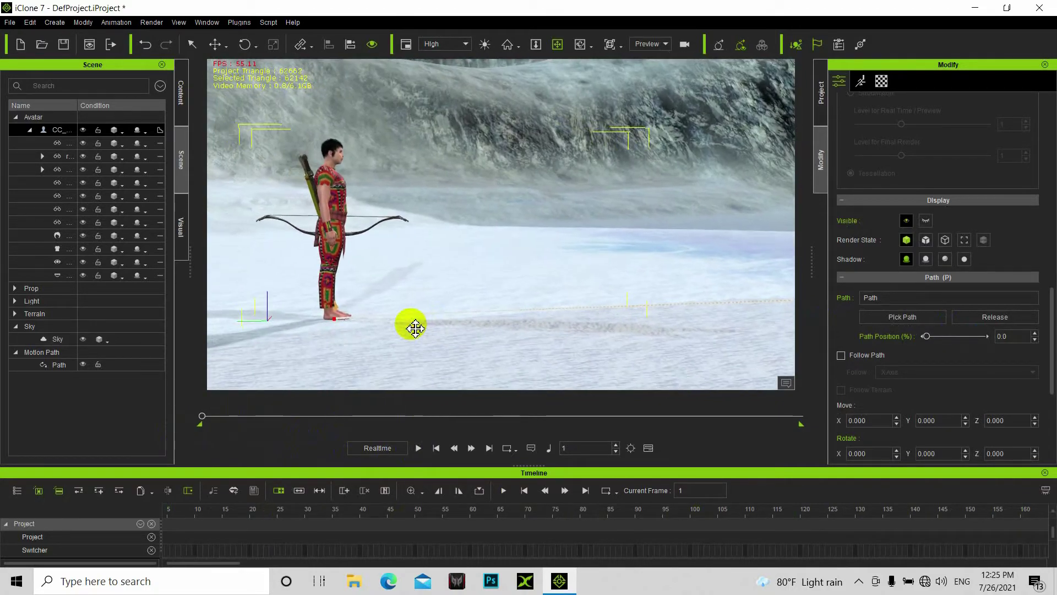
left_click(862, 83)
left_click(888, 143)
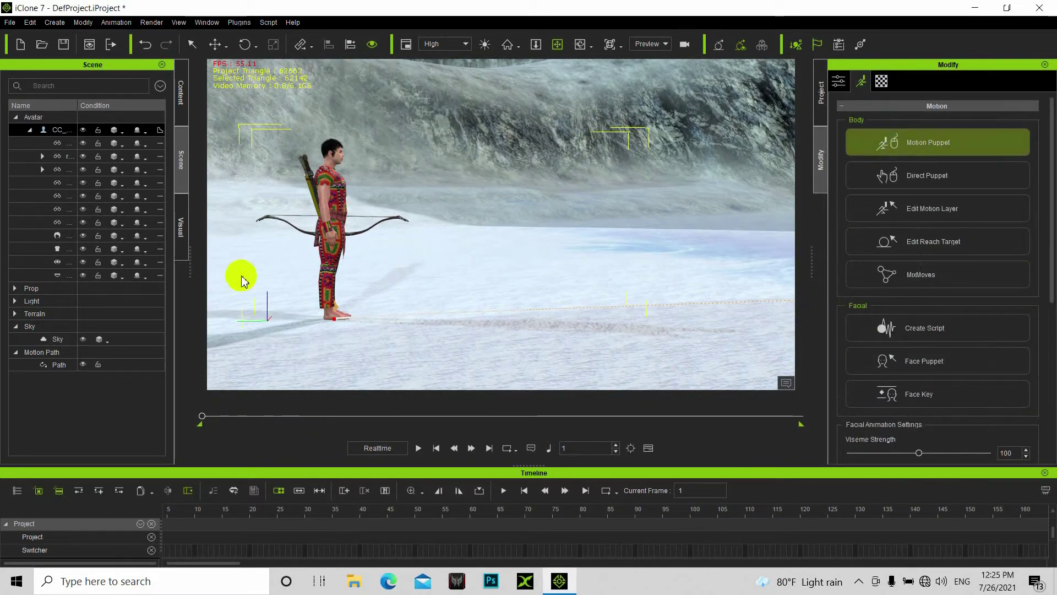
left_click(909, 143)
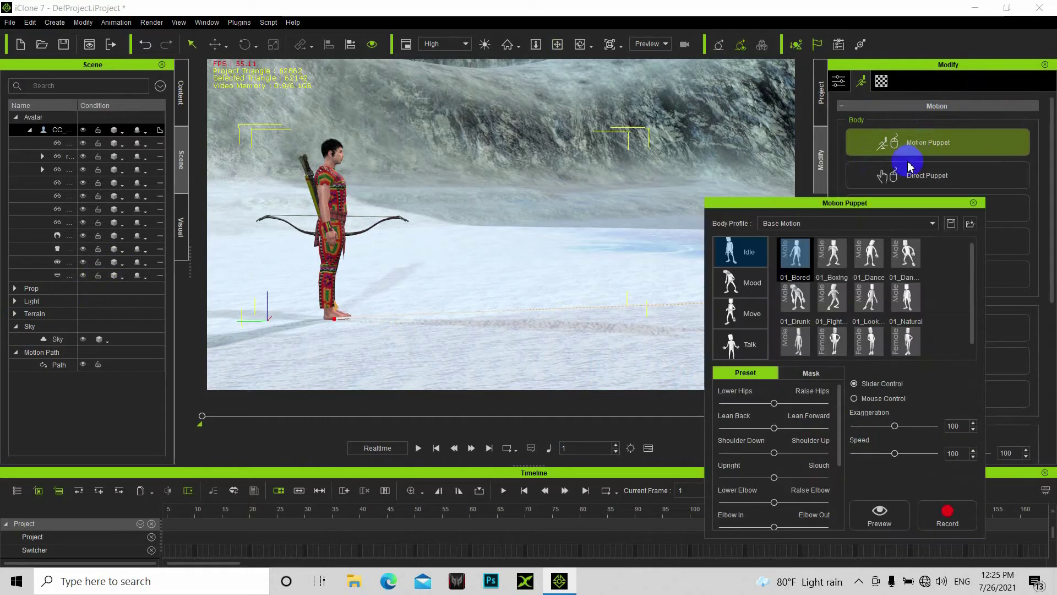
left_click(754, 315)
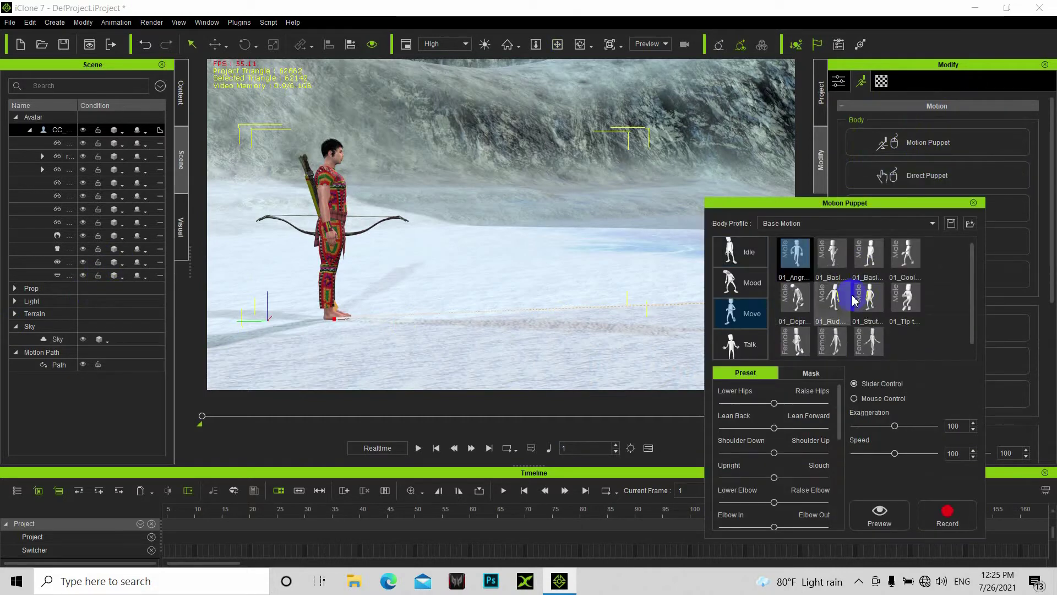
left_click(876, 266)
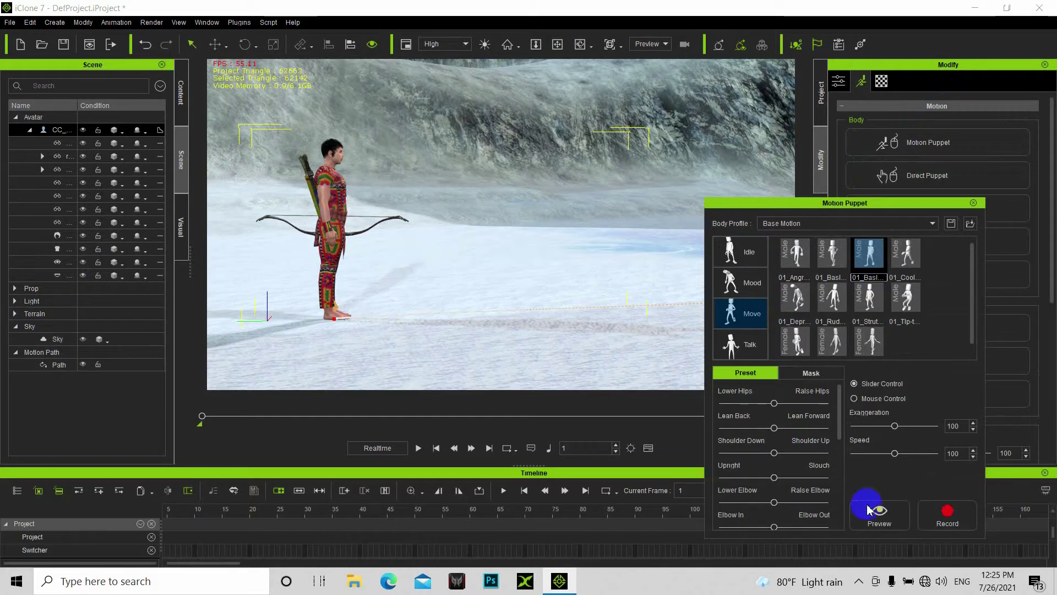
Record the chosen walking motion from frame 1 to about frame 605 and close Motion Puppet
left_click(938, 530)
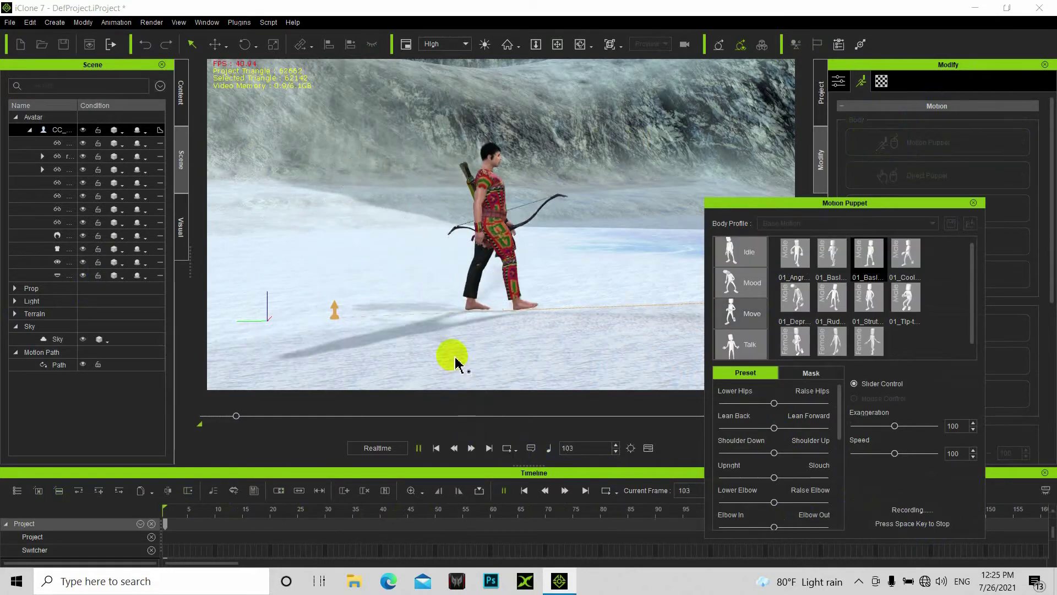
right_click_drag(475, 337, 609, 344)
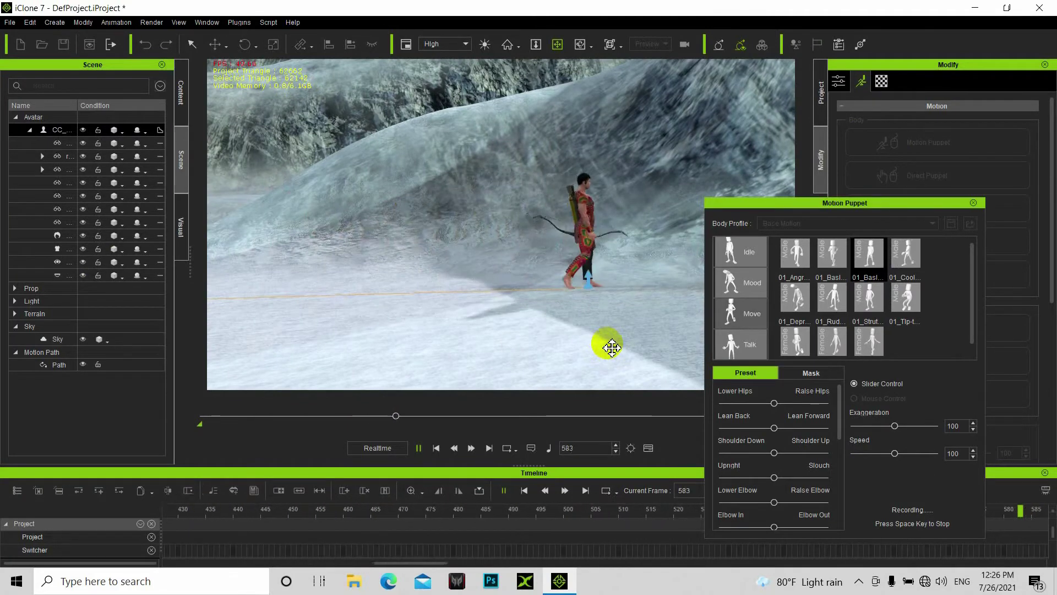
key("space")
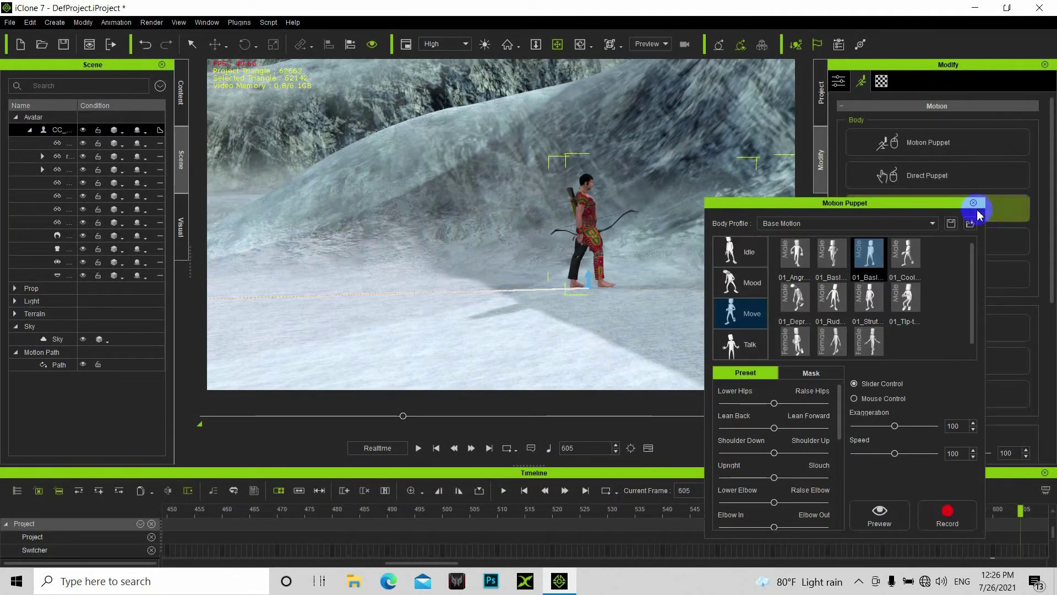
left_click(973, 203)
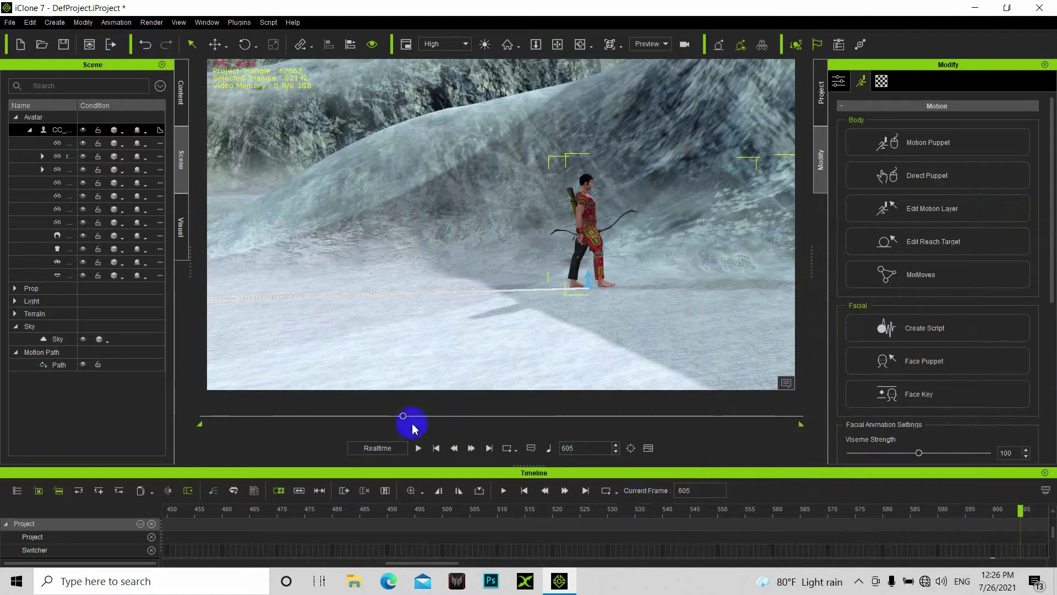
Return to frame 1, frame the archer from the side, and create a camera named 1
left_click_drag(403, 423, 135, 462)
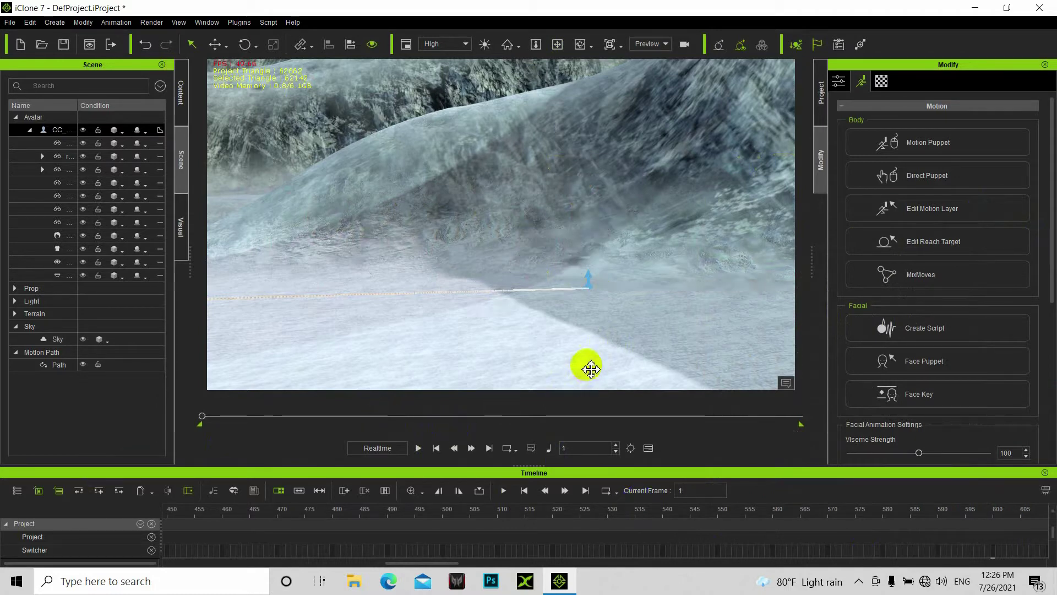
middle_click_drag(705, 338, 423, 215)
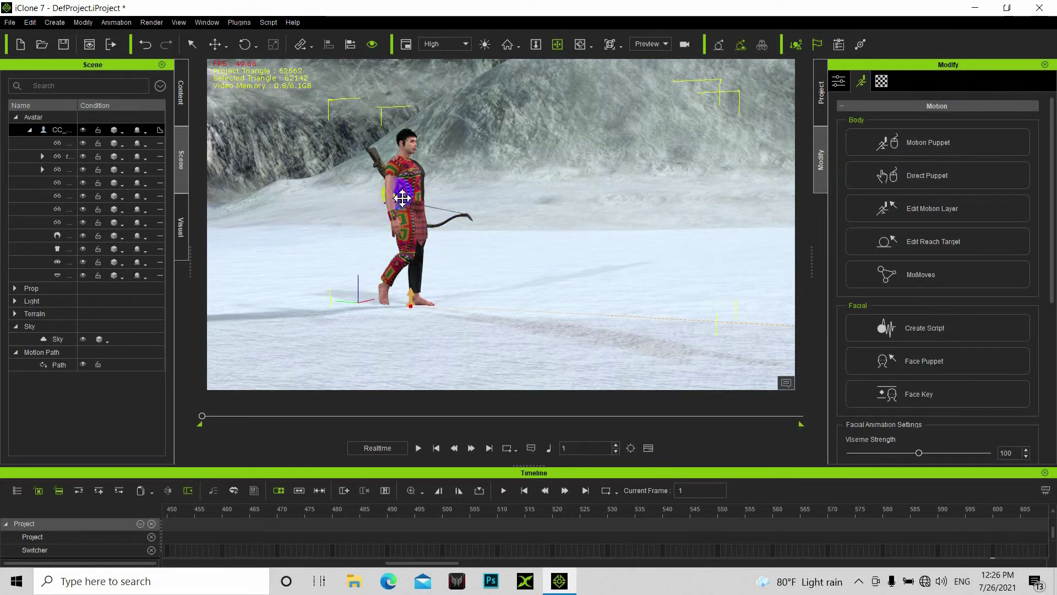
left_click(58, 26)
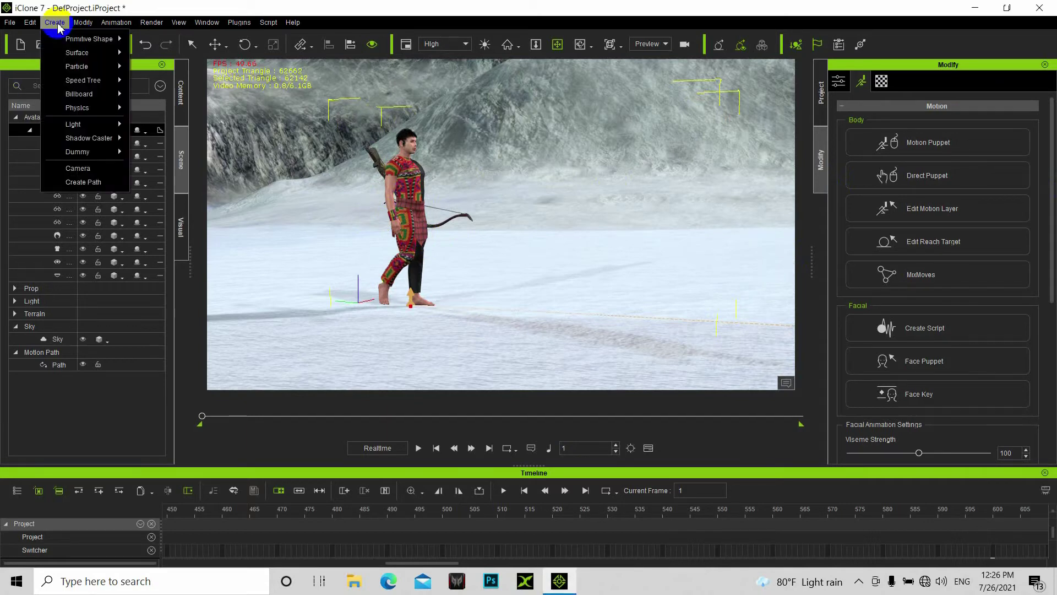
left_click(77, 168)
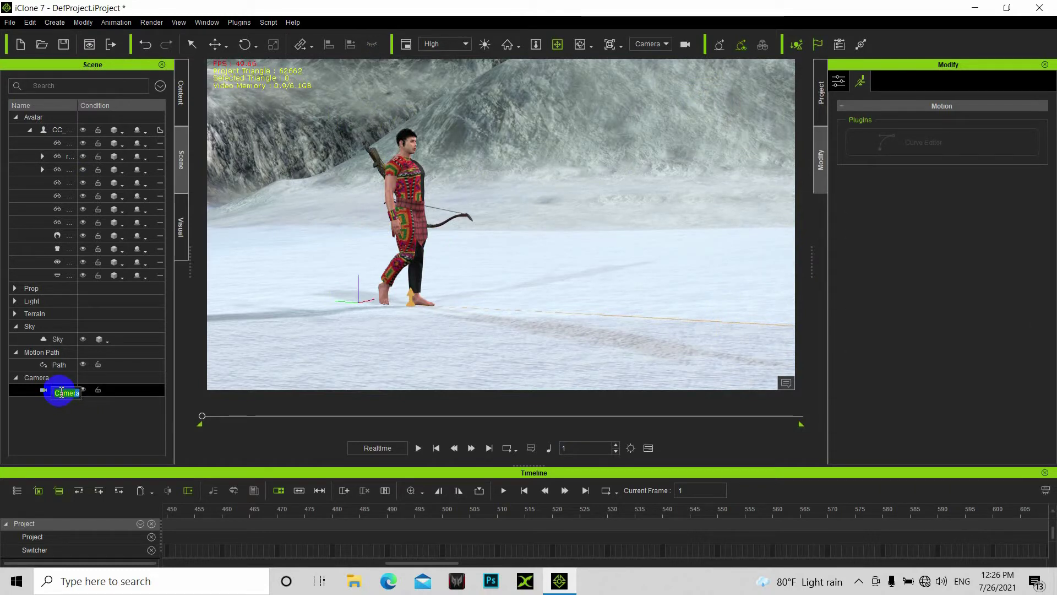
key("Return")
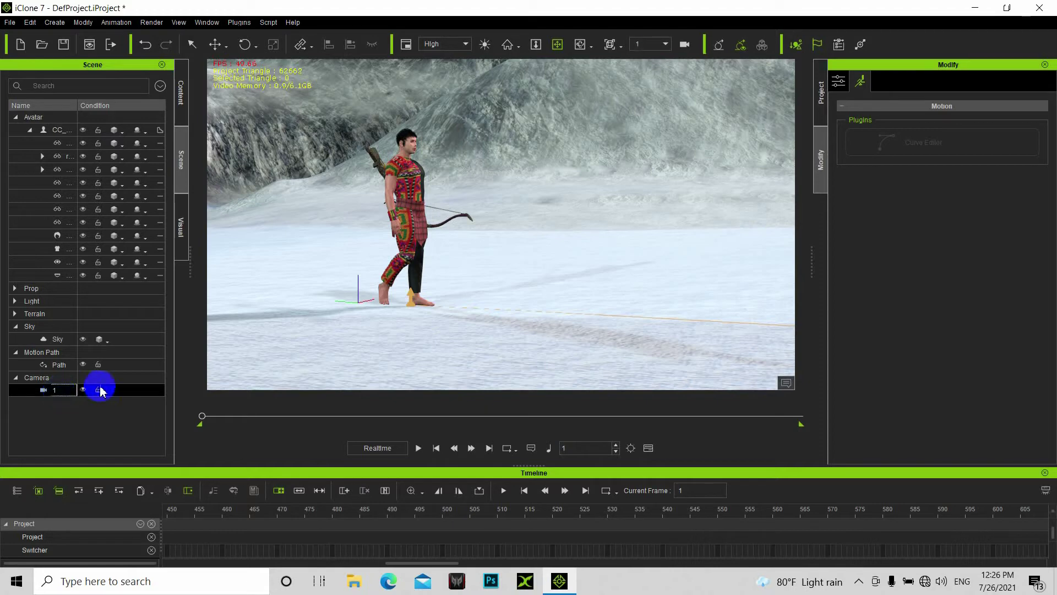
Link camera 1 to the archer by picking his head, CC_Base_Head, as the linkage parent
left_click_drag(482, 260, 468, 264)
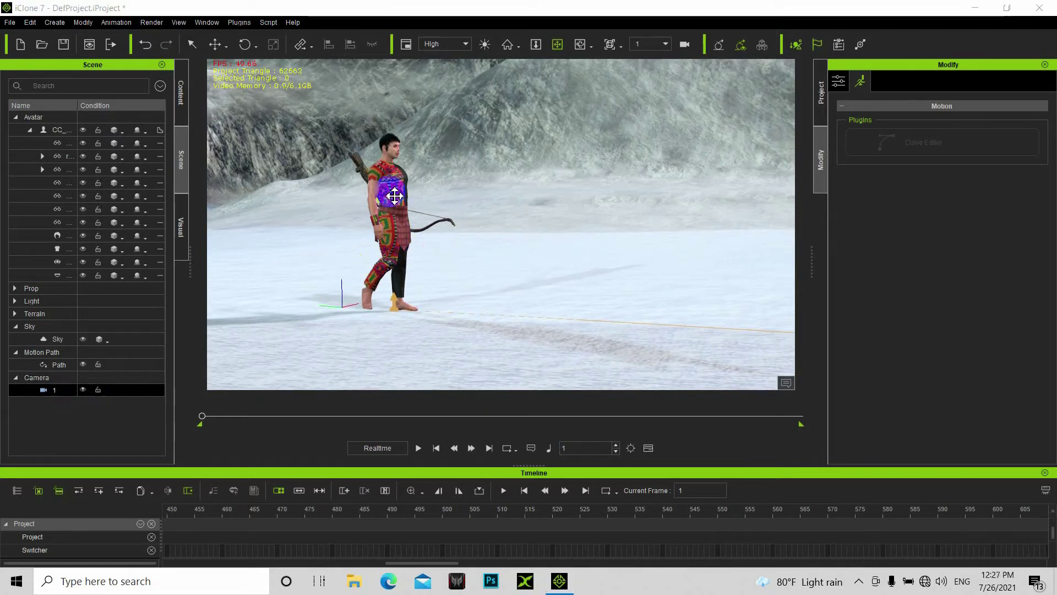
left_click(71, 400)
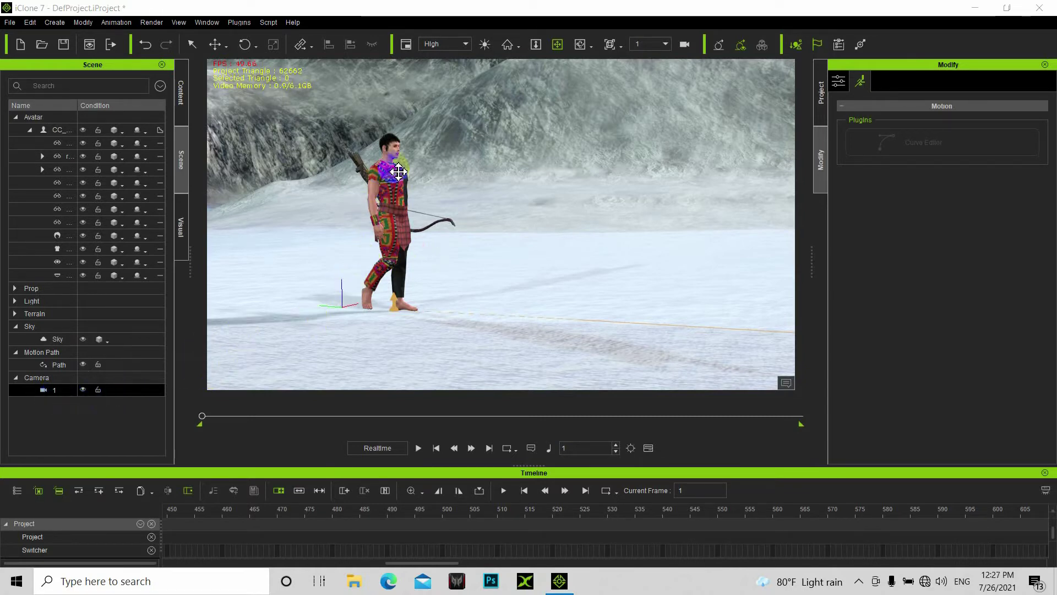
left_click(398, 151)
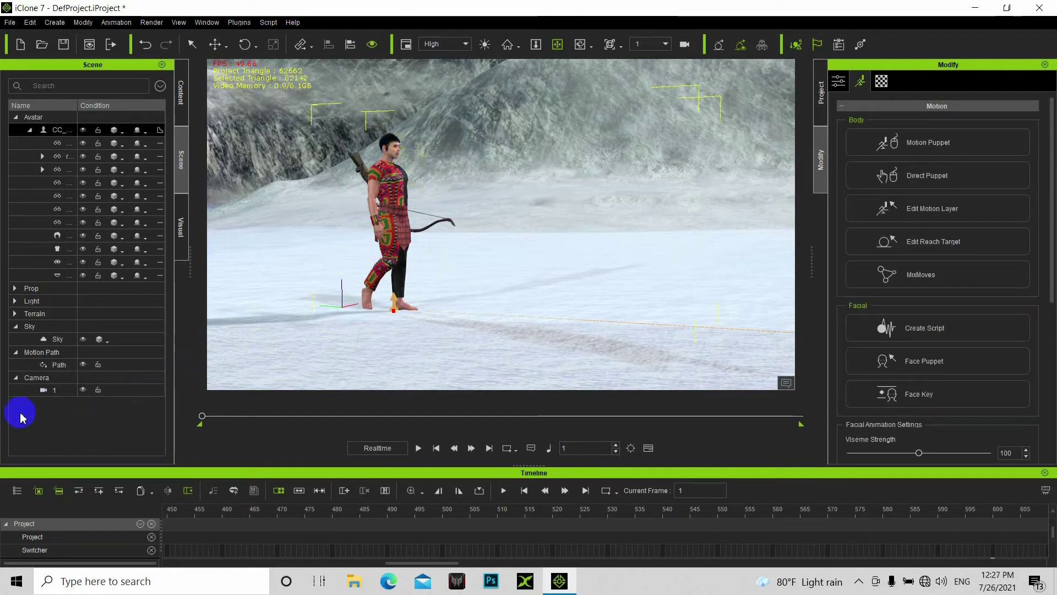
left_click(17, 390)
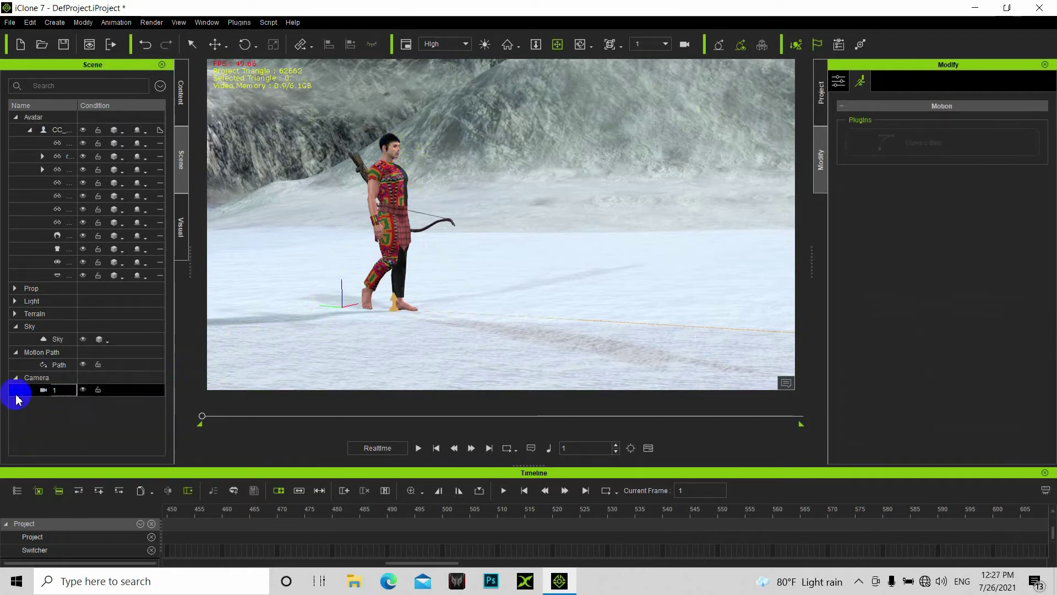
double_click(66, 394)
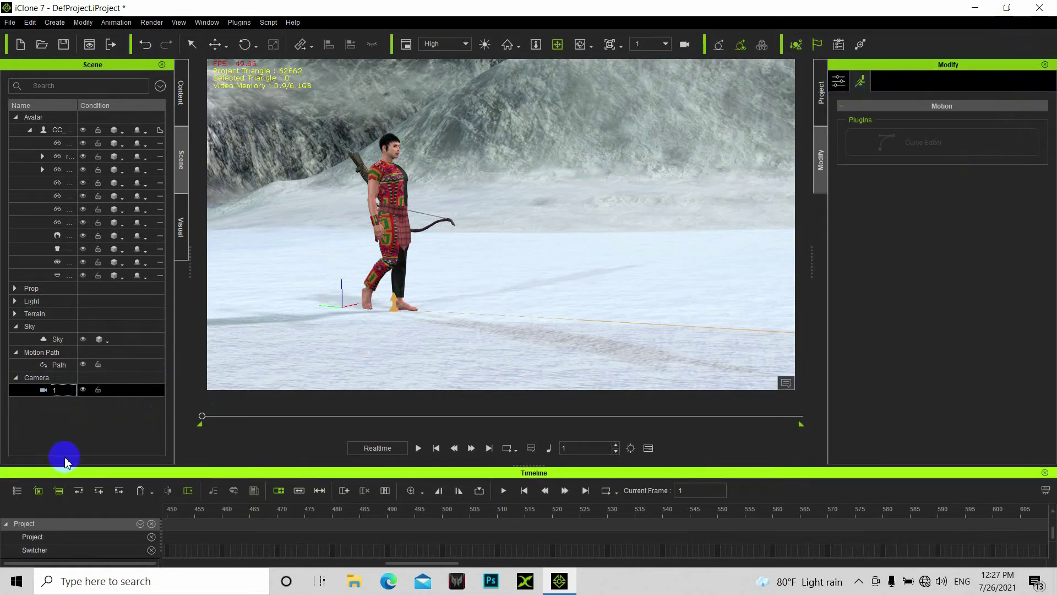
left_click(838, 81)
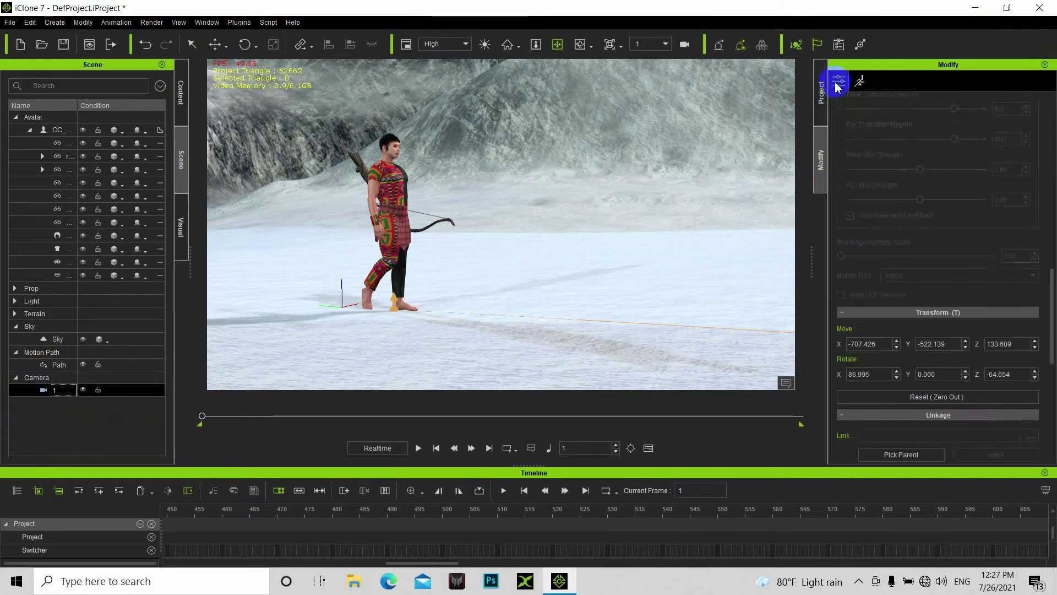
scroll(905, 268, "down", 3)
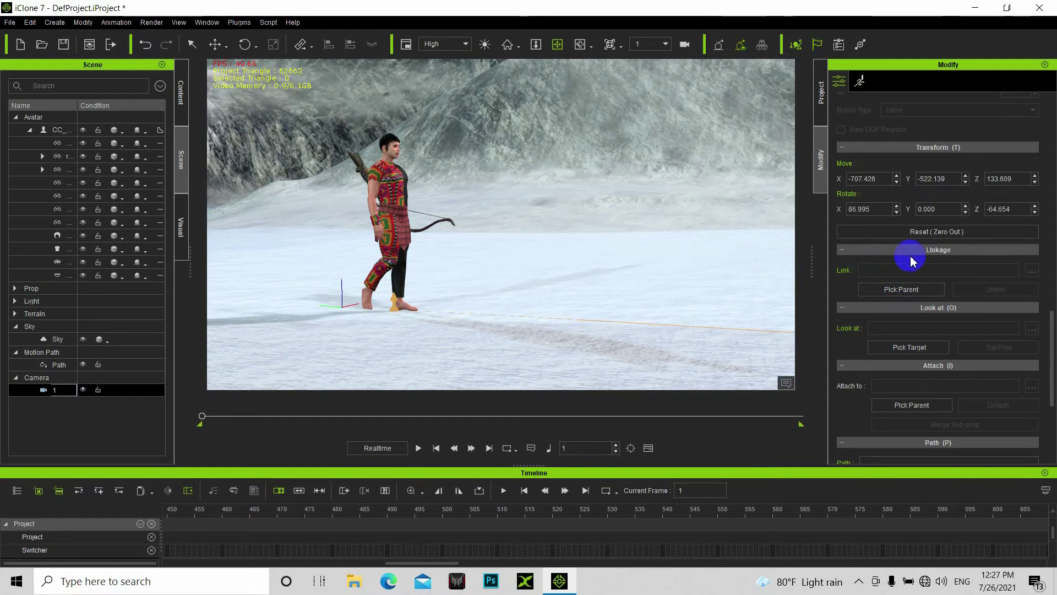
left_click(907, 294)
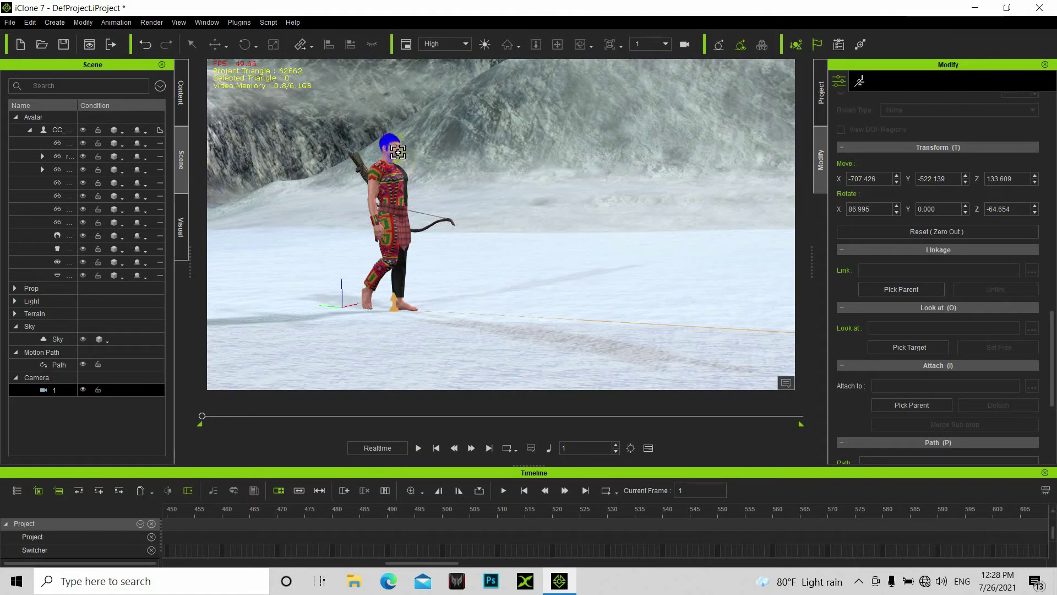
left_click(397, 153)
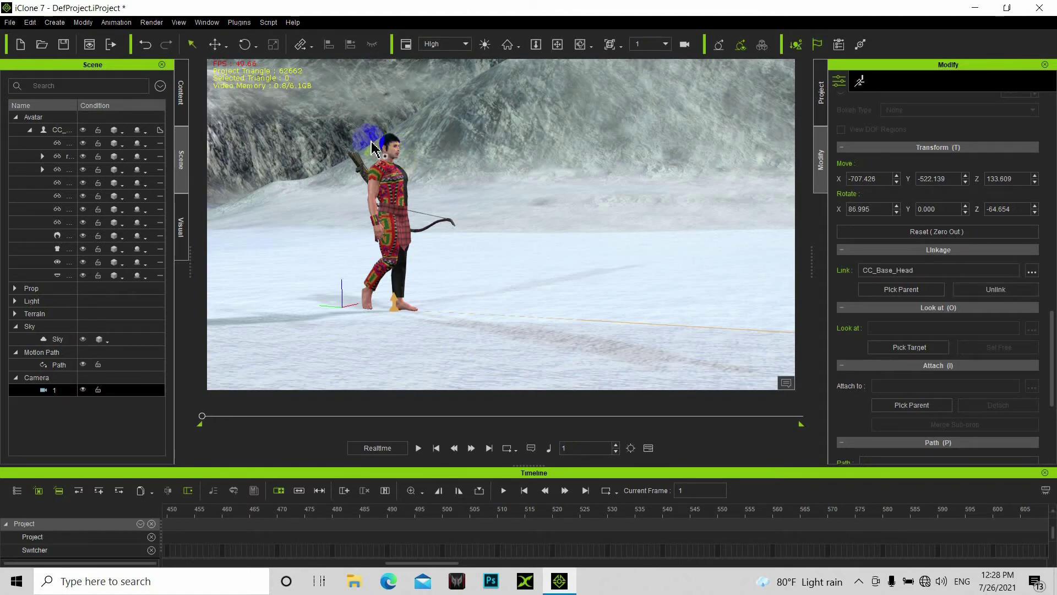
Reposition camera 1 in front of the archer for a closer full-body shot with the snowy hills behind him
left_click(420, 203)
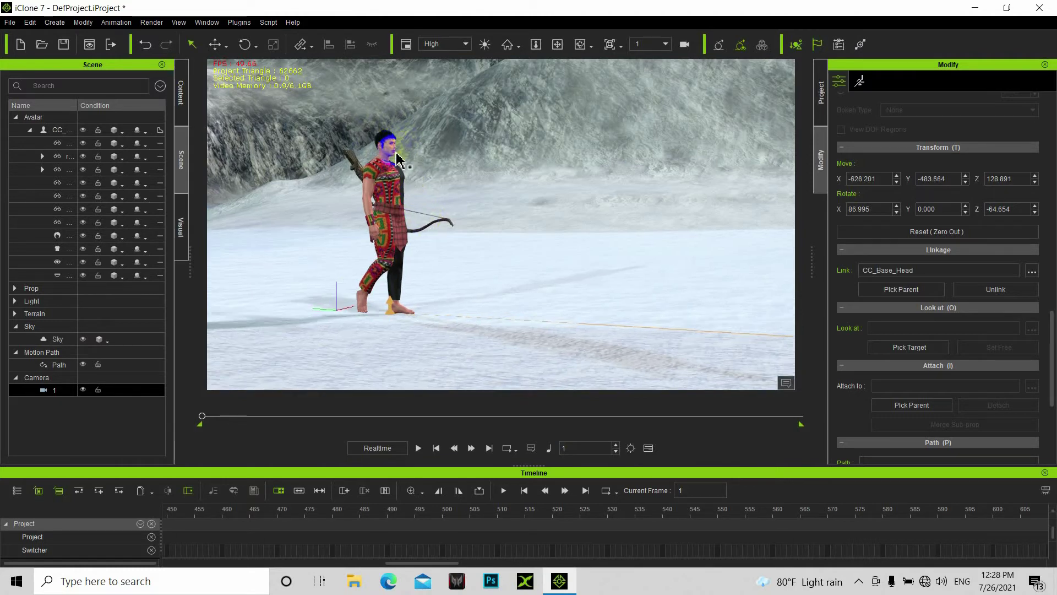
middle_click_drag(380, 152, 389, 233)
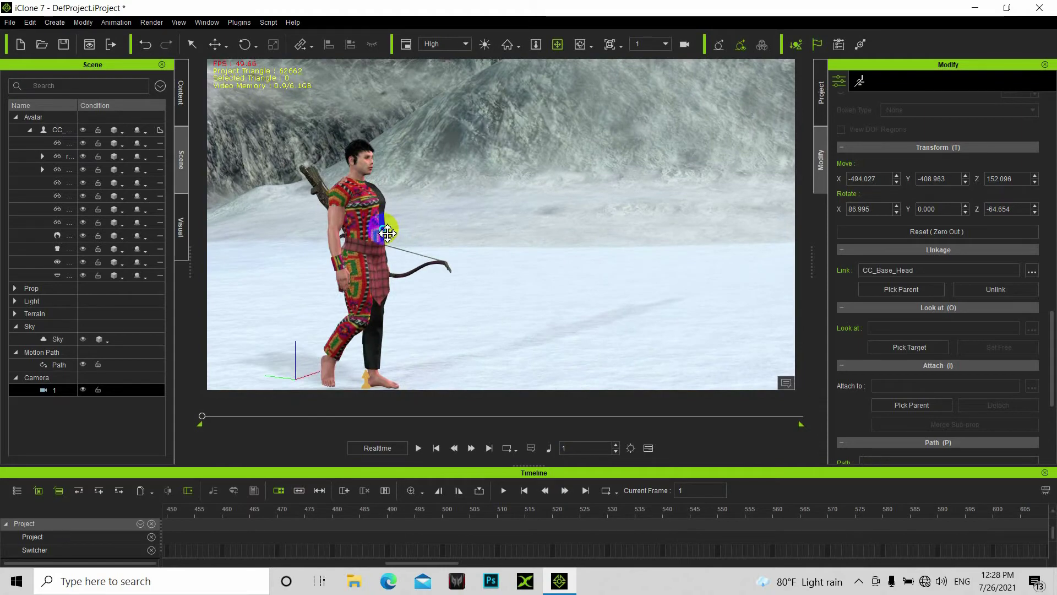
right_click_drag(388, 234, 234, 217)
right_click_drag(384, 208, 444, 181)
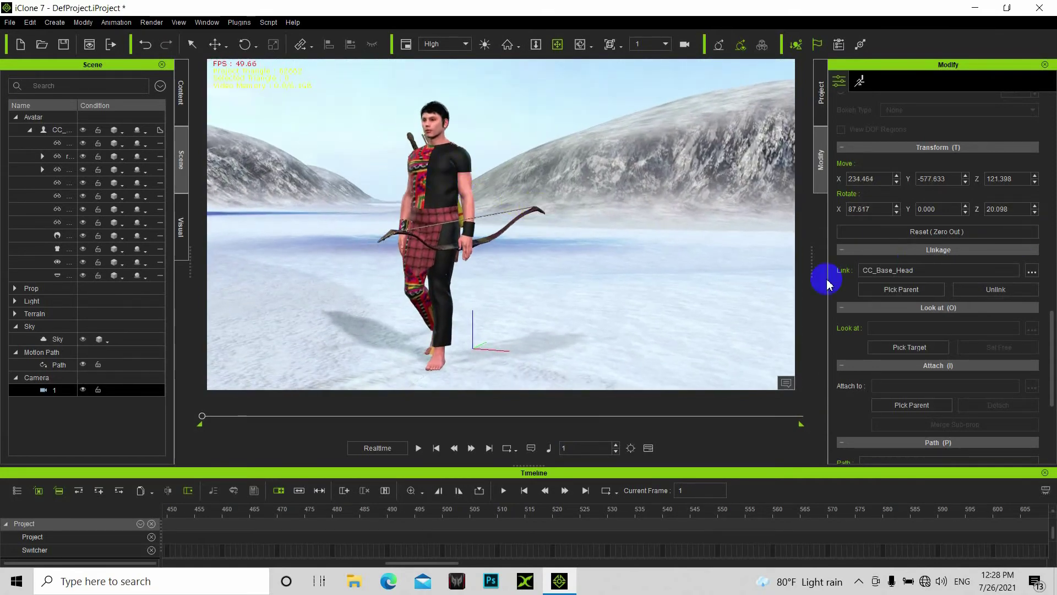
Play the walk through camera 1 to check how the linked camera follows the archer, and return to frame 1
left_click(419, 448)
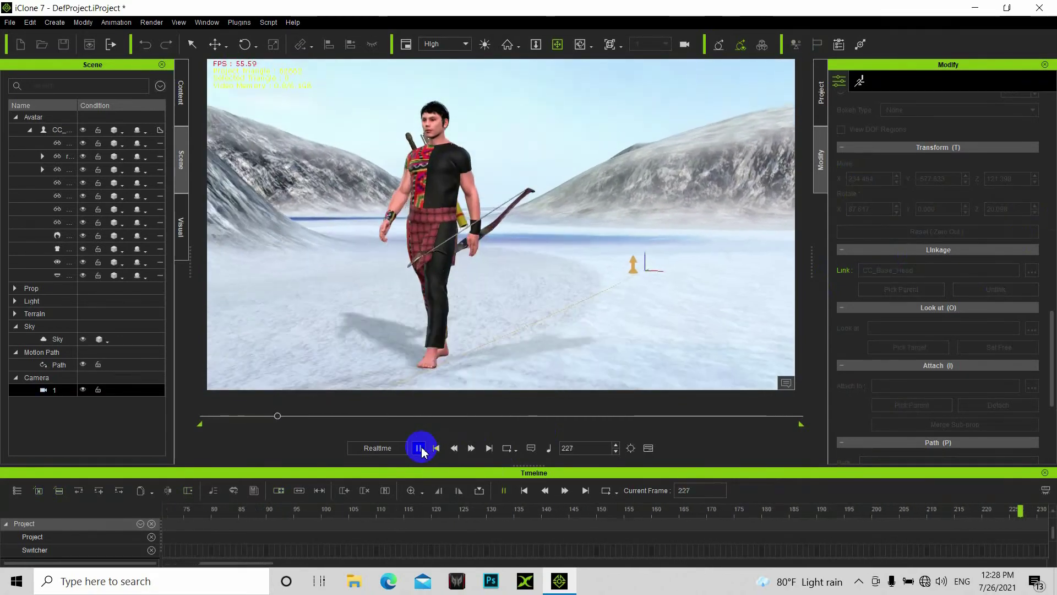
left_click(419, 448)
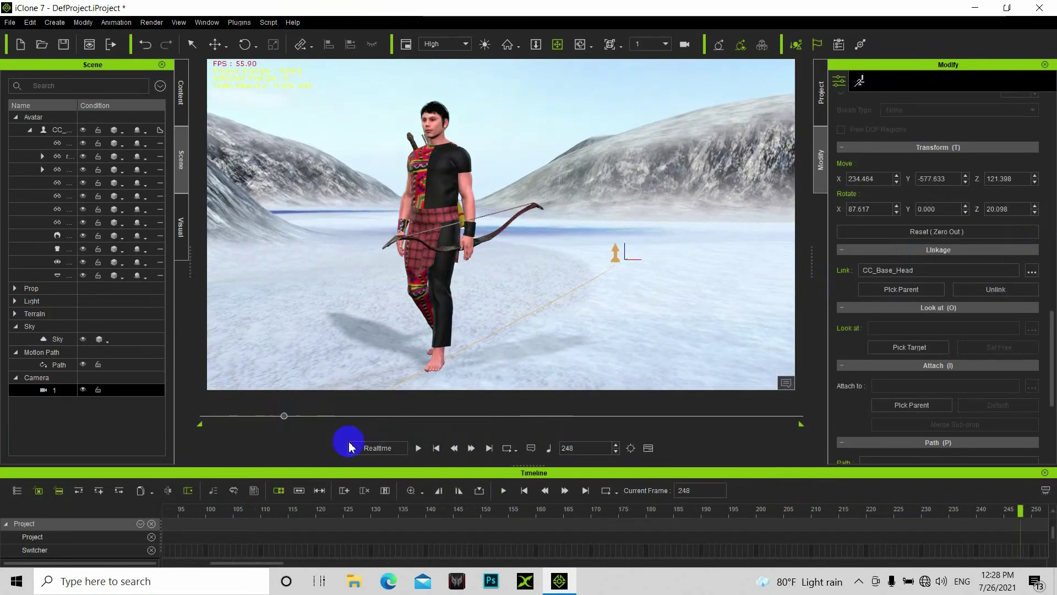
left_click(418, 448)
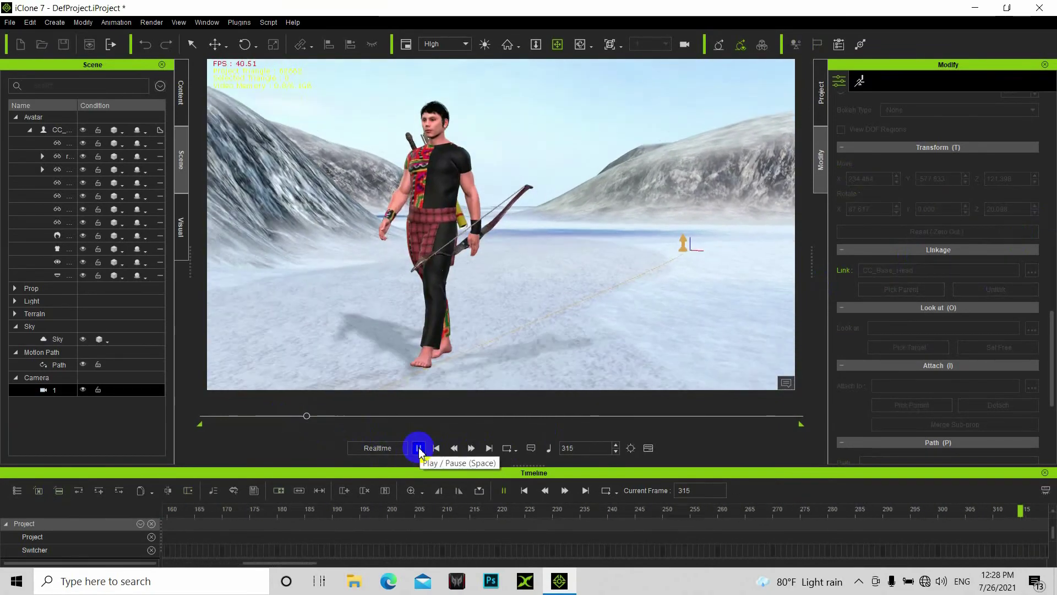
left_click(418, 447)
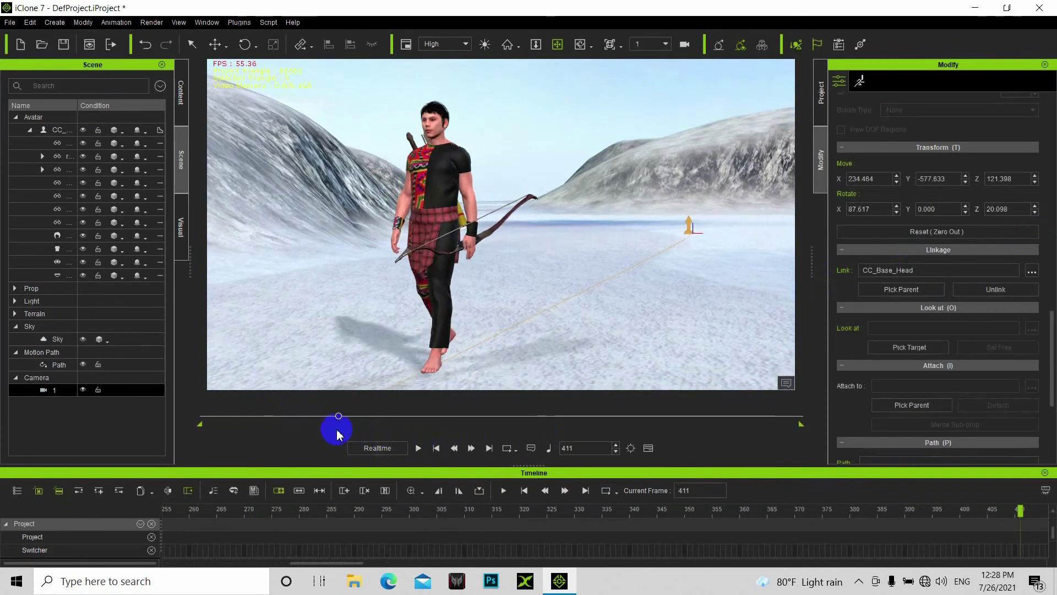
left_click_drag(339, 417, 181, 422)
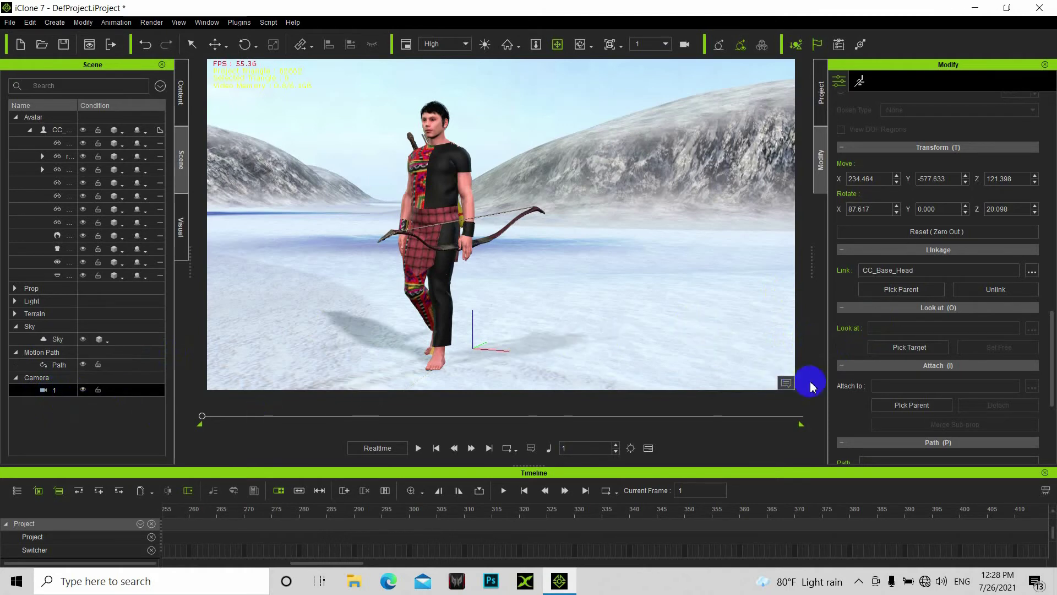
Change camera 1's link to the RL_BoneRoot sub-node with alignment set to None
left_click(896, 347)
left_click(889, 277)
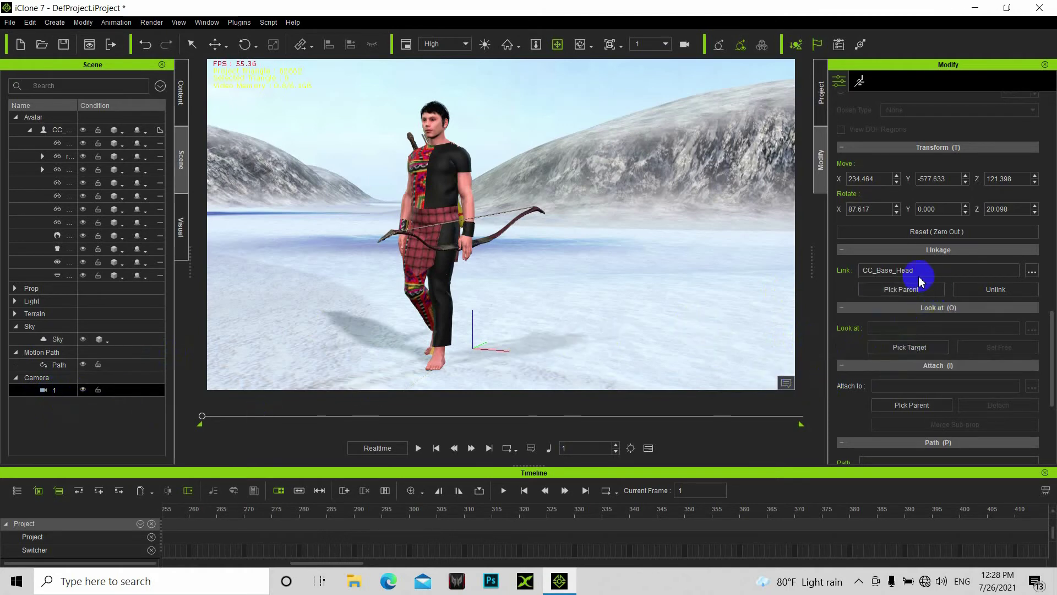
left_click(903, 271)
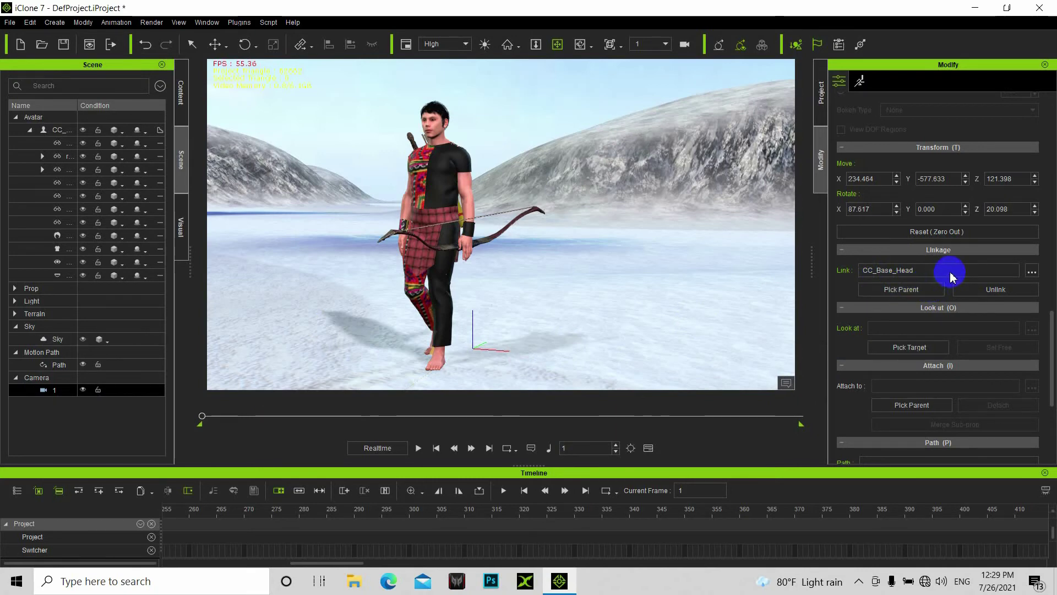
left_click(1031, 272)
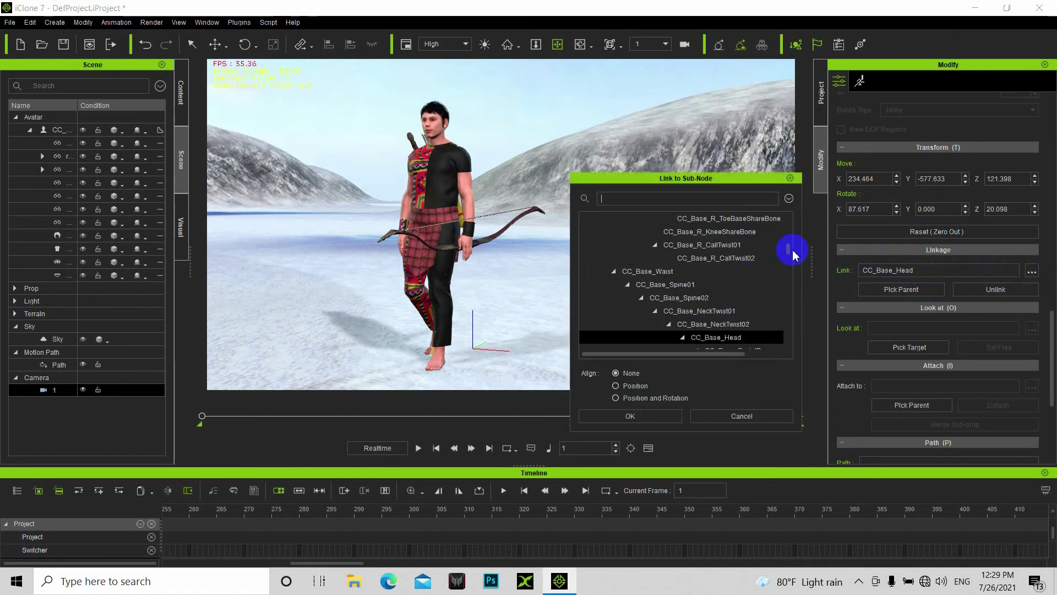
left_click_drag(791, 251, 786, 215)
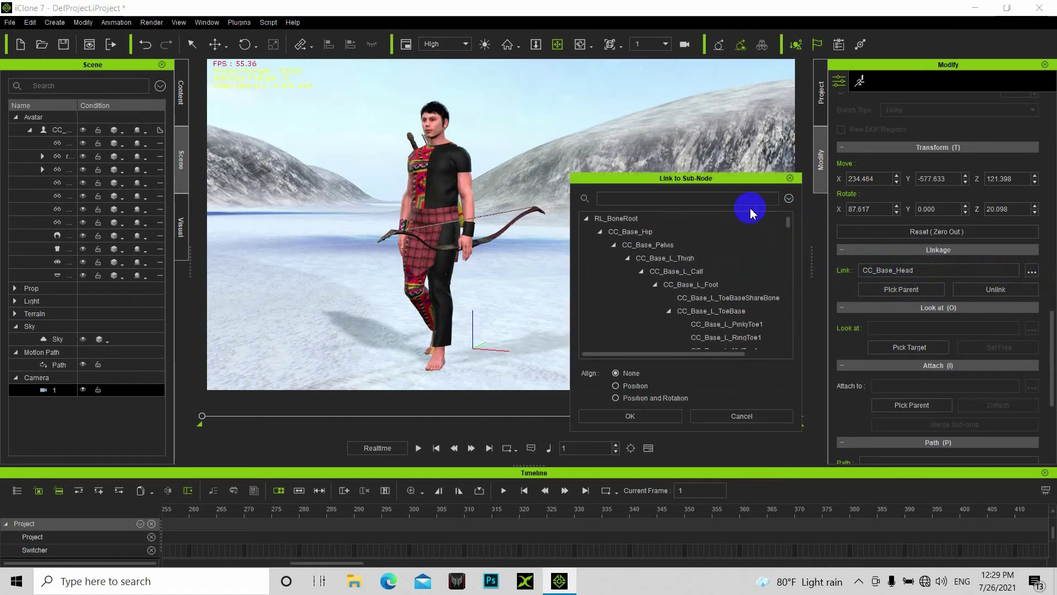
left_click(651, 220)
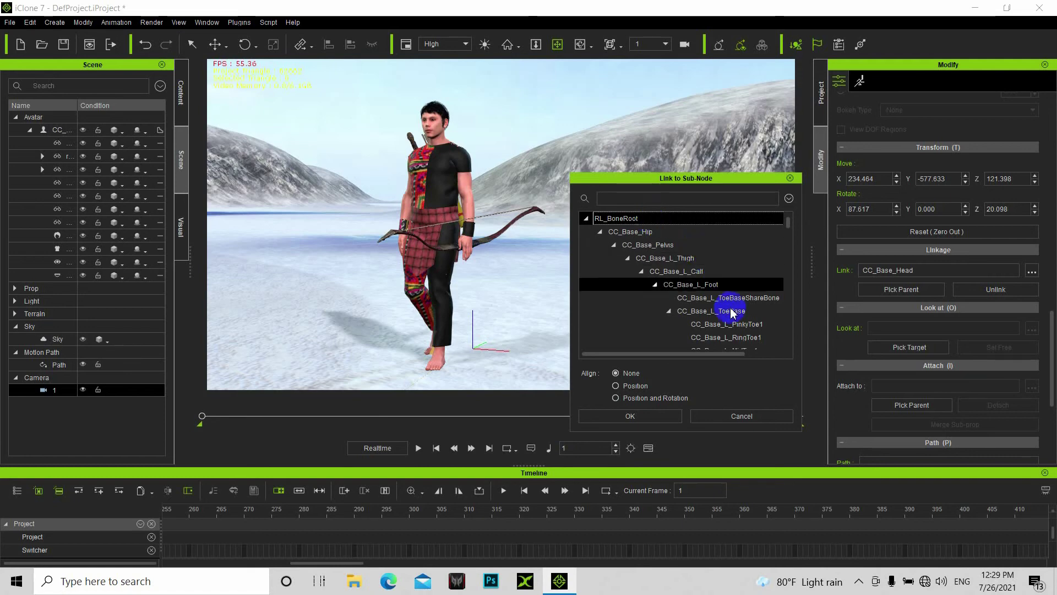
left_click(662, 415)
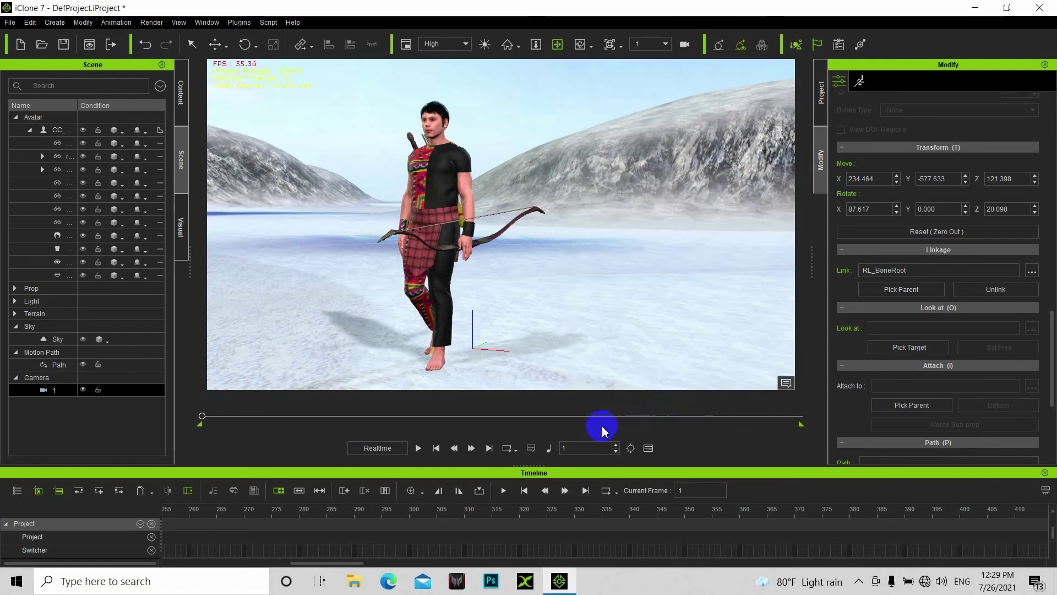
Play the animation from frame 1 to check the camera's movement with the root bone link
left_click(419, 448)
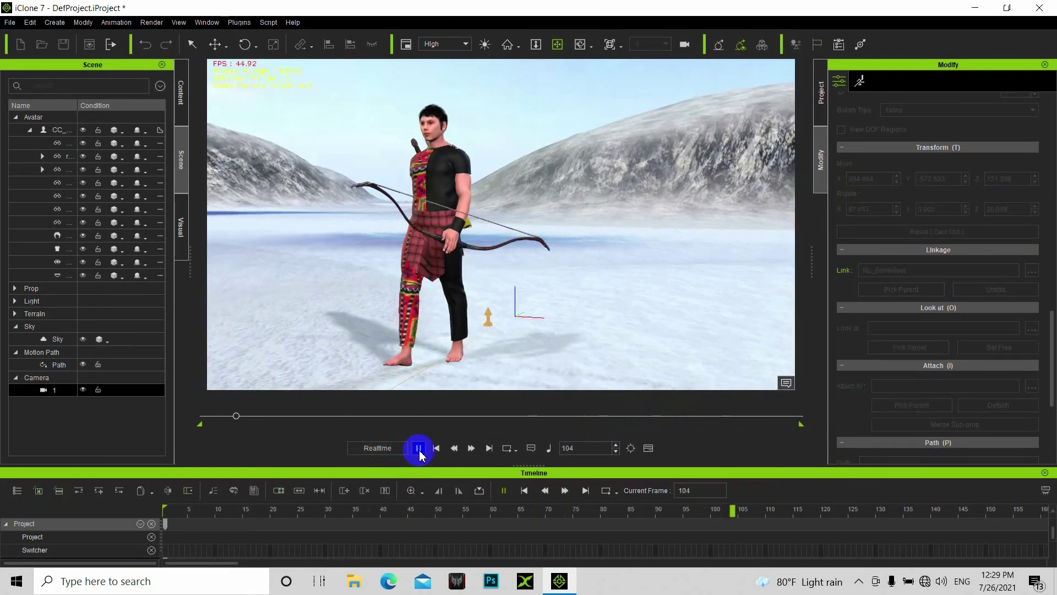